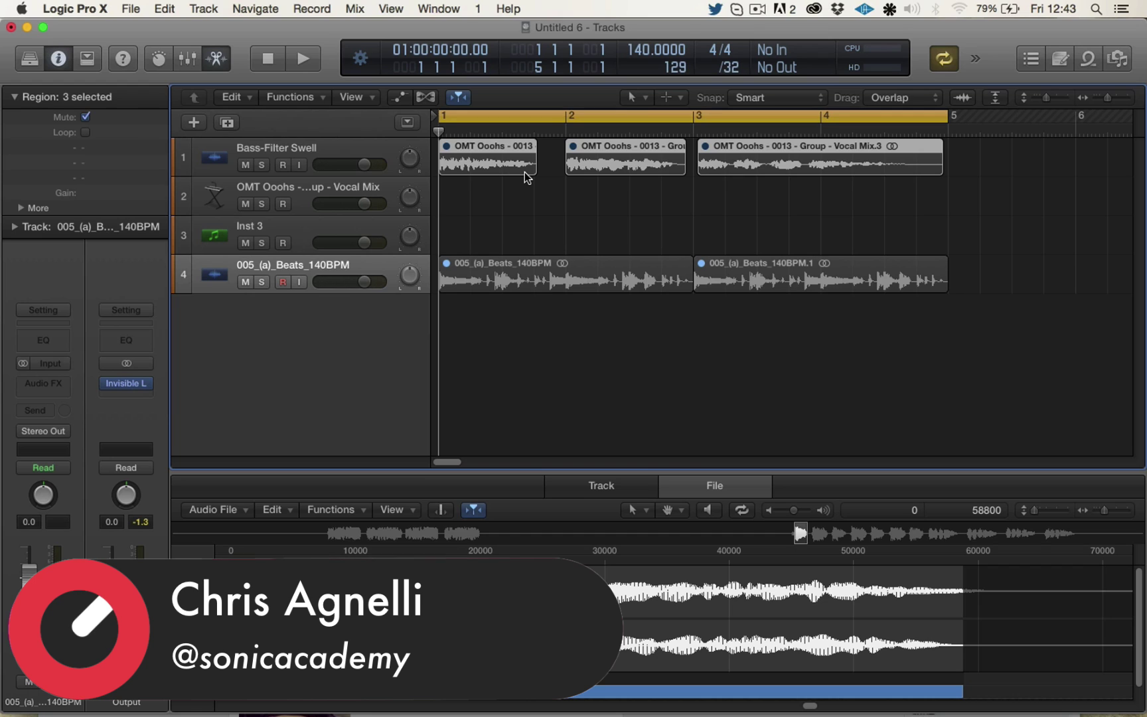
Step: Unmute the three selected vocal regions and play back the Bass-Filter Swell track
{"action": "key", "text": "ctrl+m"}
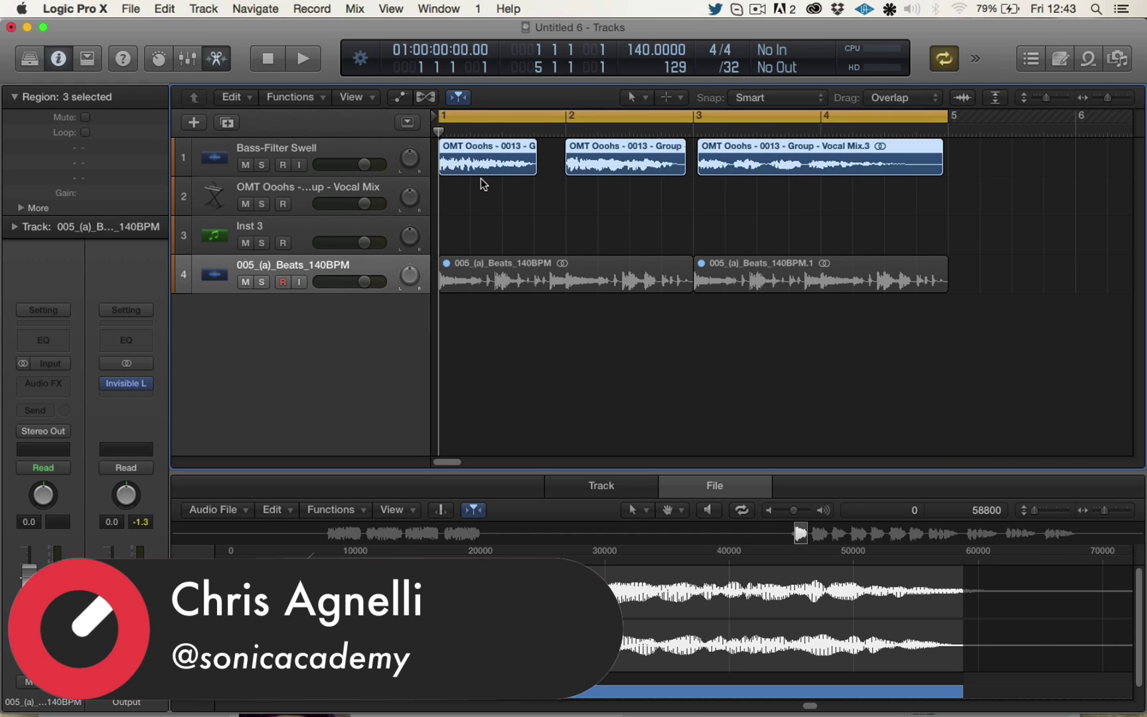
{"action": "left_click", "coordinate": [314, 151]}
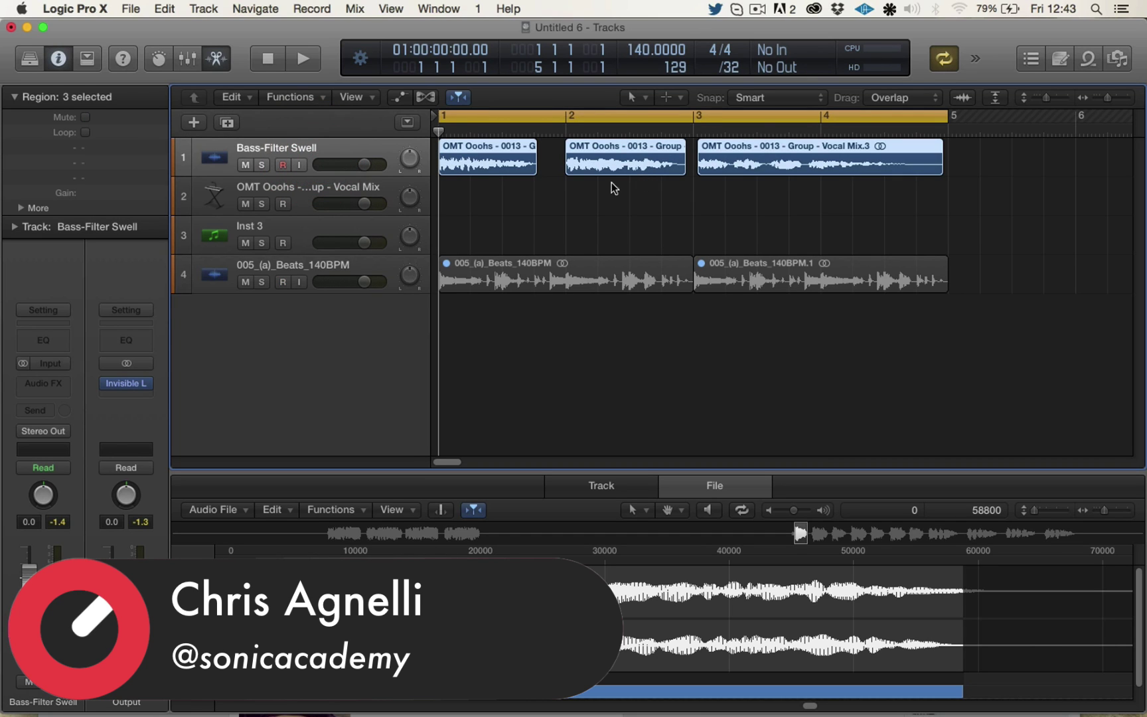
{"action": "key", "text": "space"}
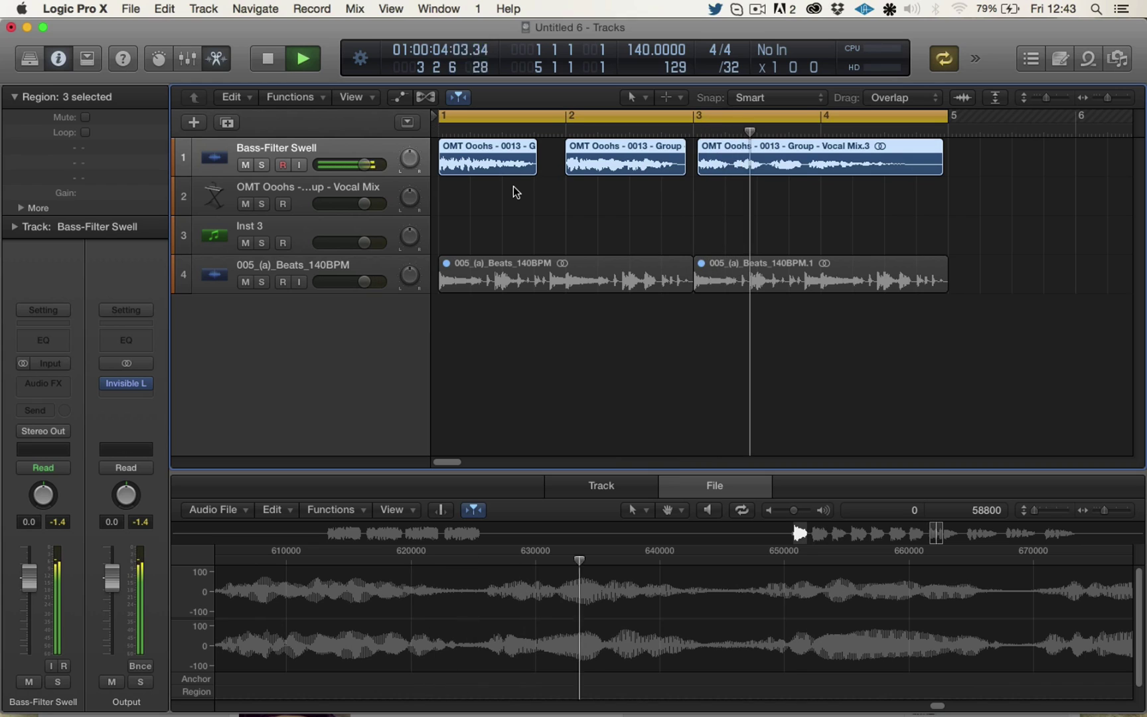
{"action": "key", "text": "space"}
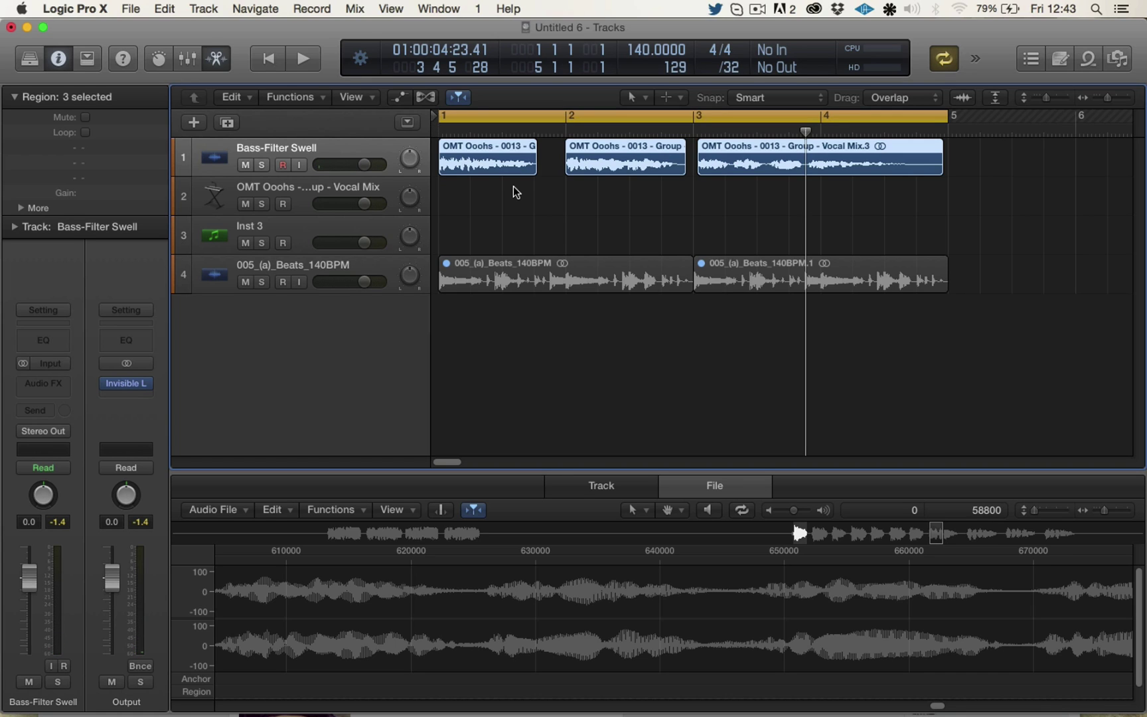
Step: Convert the three vocal regions to a new sampler track, creating zones from Regions with the trigger note range C1 to C5
{"action": "left_click_drag", "start_coordinate": [884, 224], "coordinate": [375, 131]}
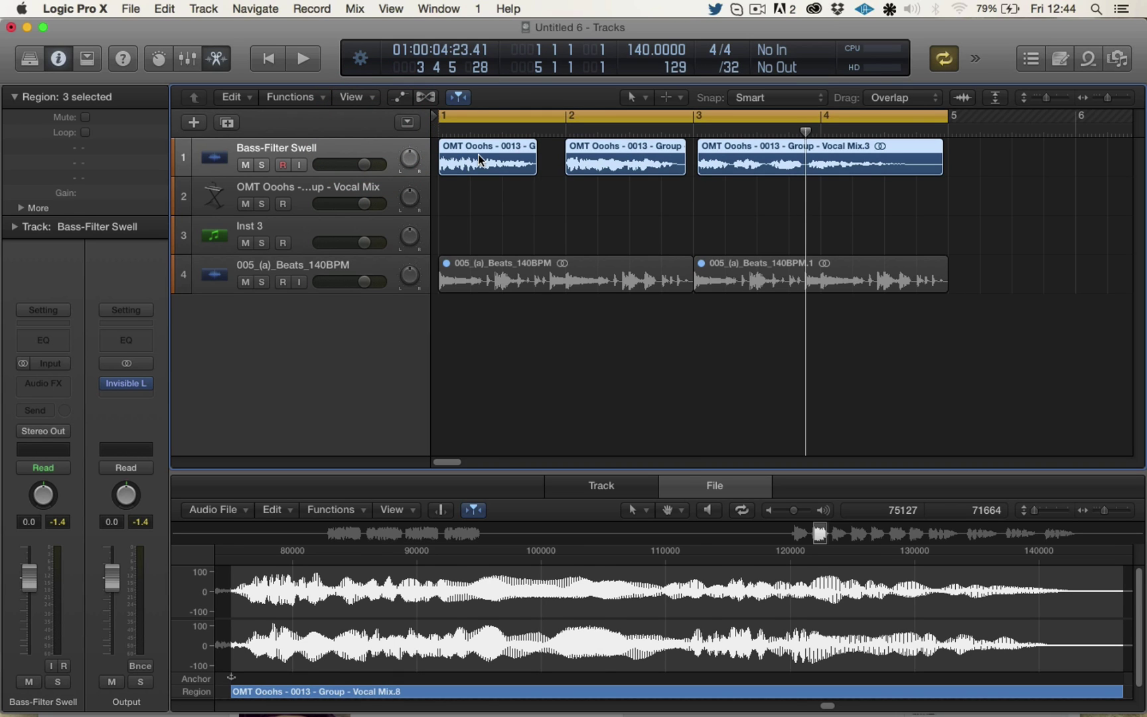
{"action": "right_click", "coordinate": [478, 154]}
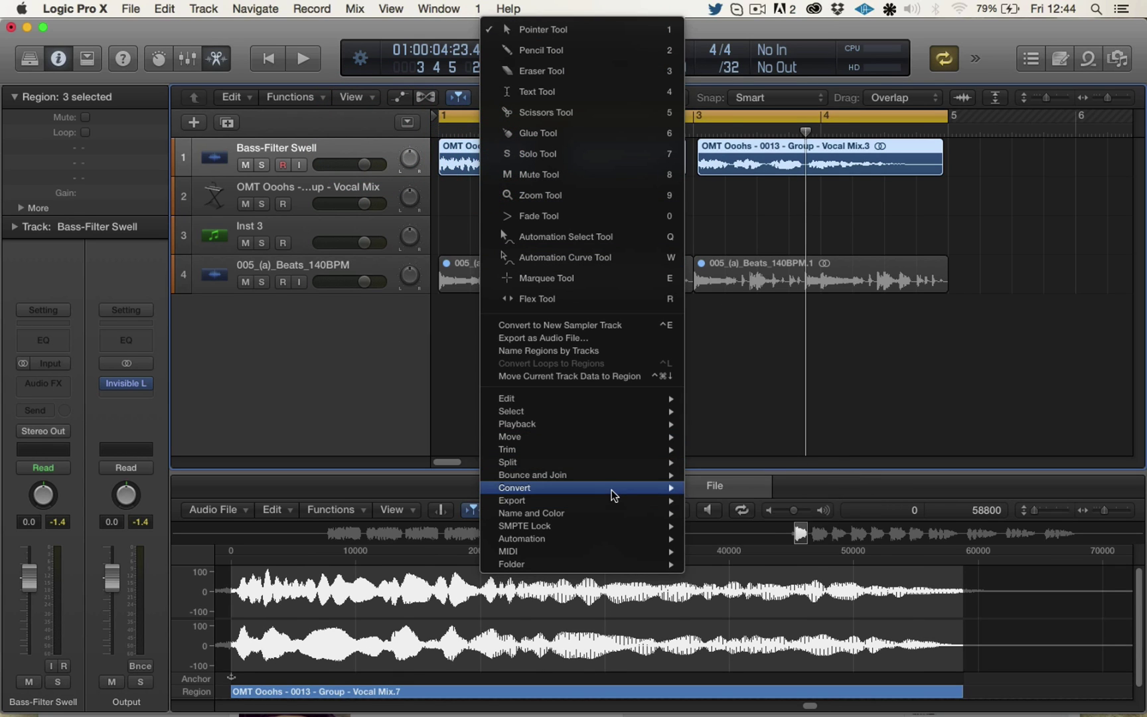
{"action": "mouse_move", "coordinate": [611, 488]}
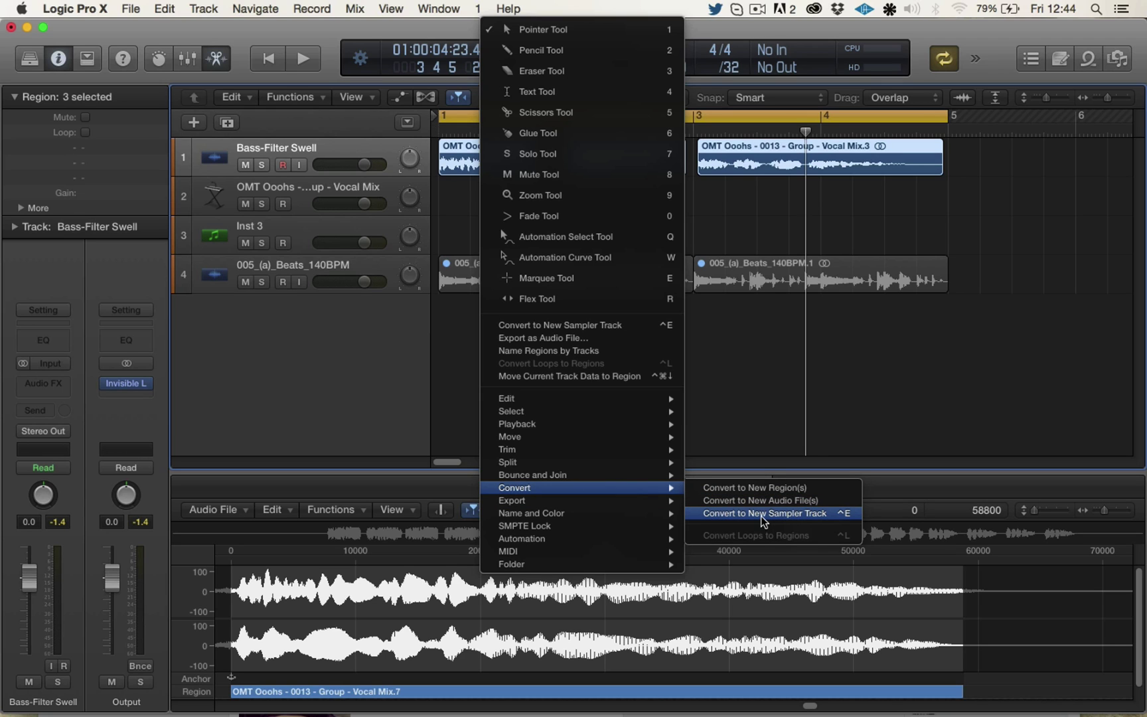
{"action": "left_click", "coordinate": [796, 520]}
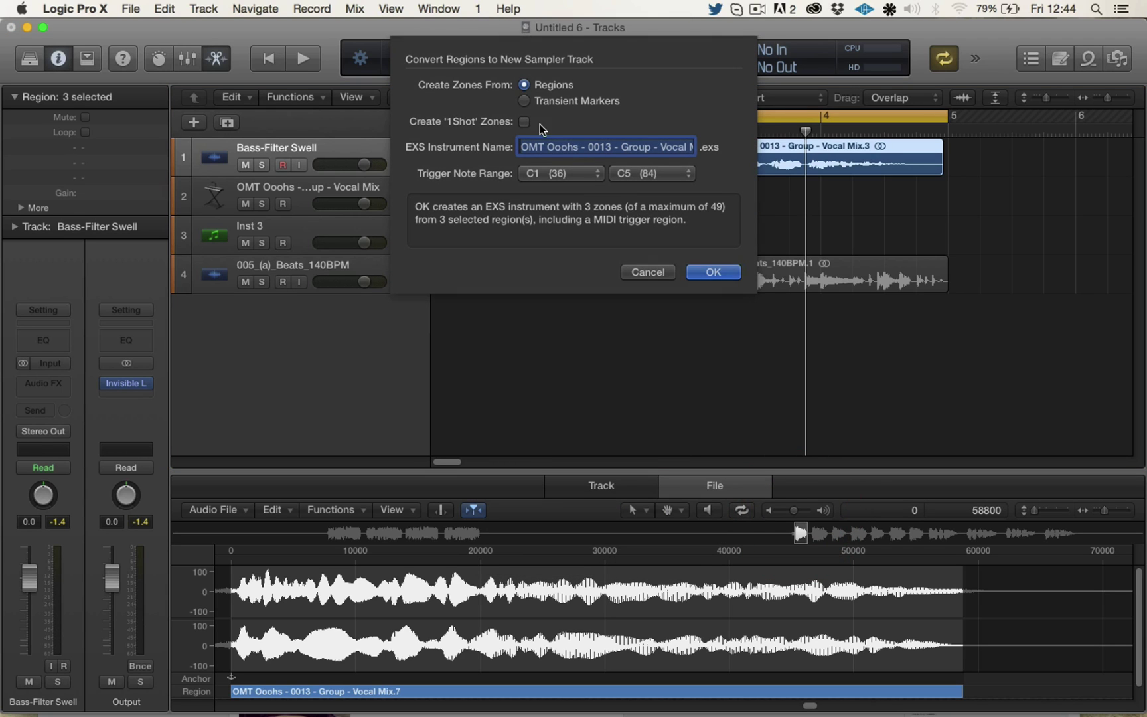
{"action": "left_click", "coordinate": [524, 101]}
{"action": "left_click", "coordinate": [524, 85]}
{"action": "left_click", "coordinate": [717, 269]}
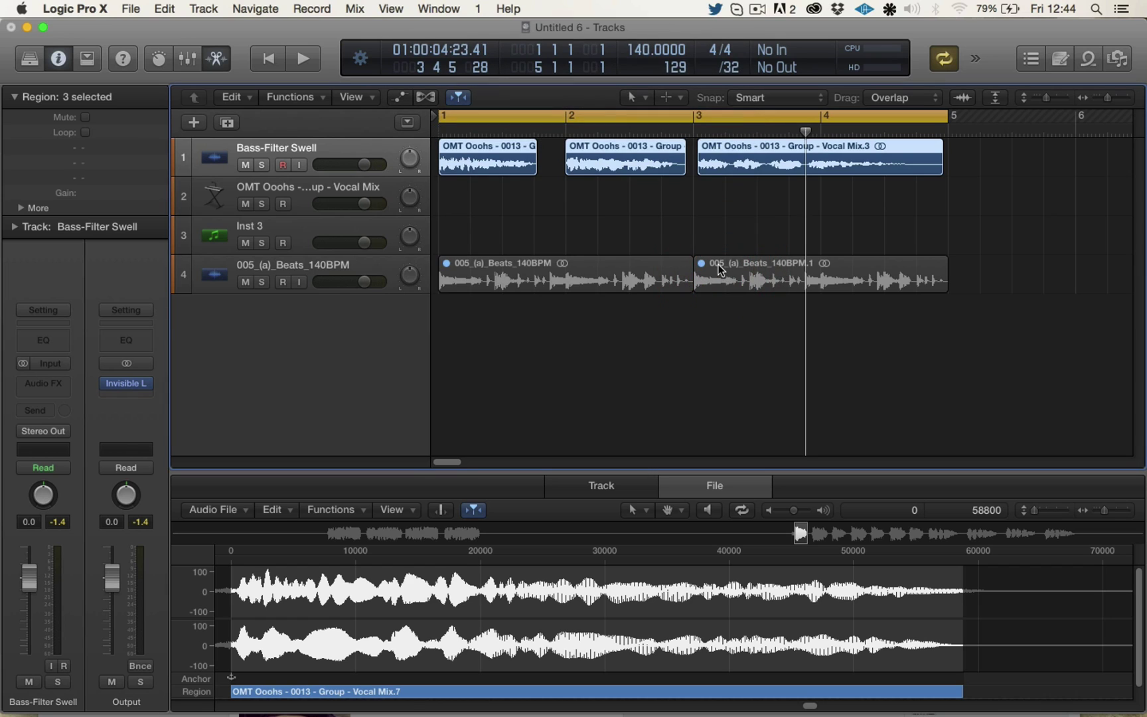
Step: Audition the C1 note on the new sampler track and play back its MIDI region
{"action": "left_click", "coordinate": [328, 191]}
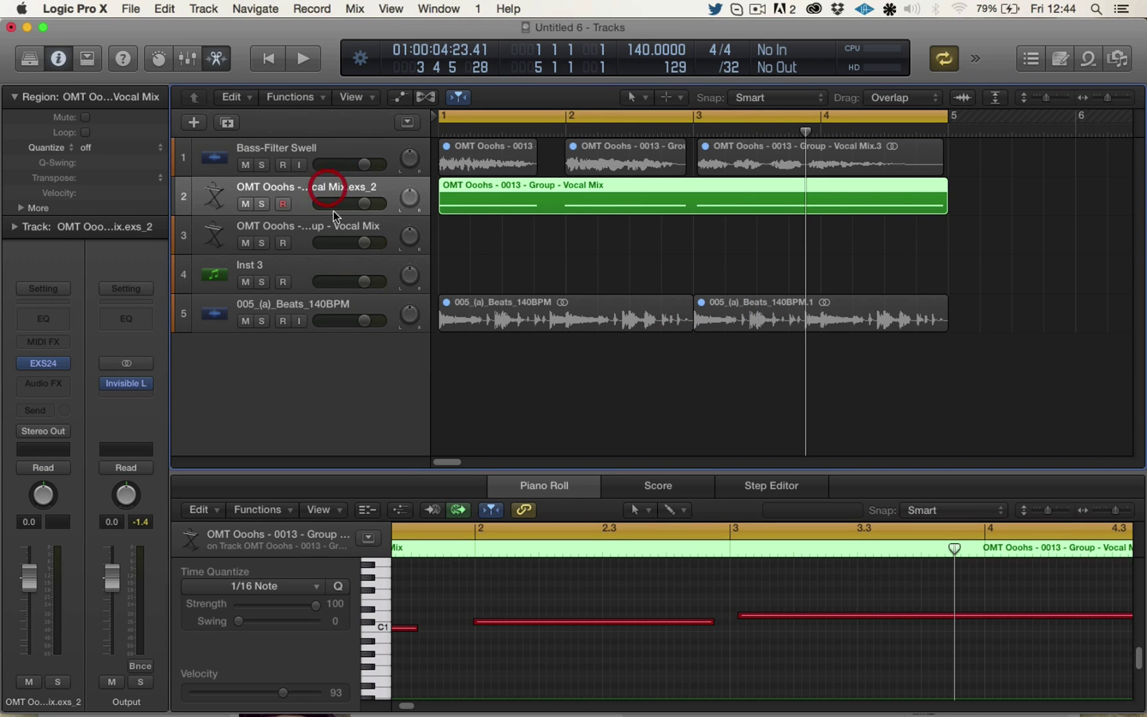
{"action": "left_click", "coordinate": [377, 631]}
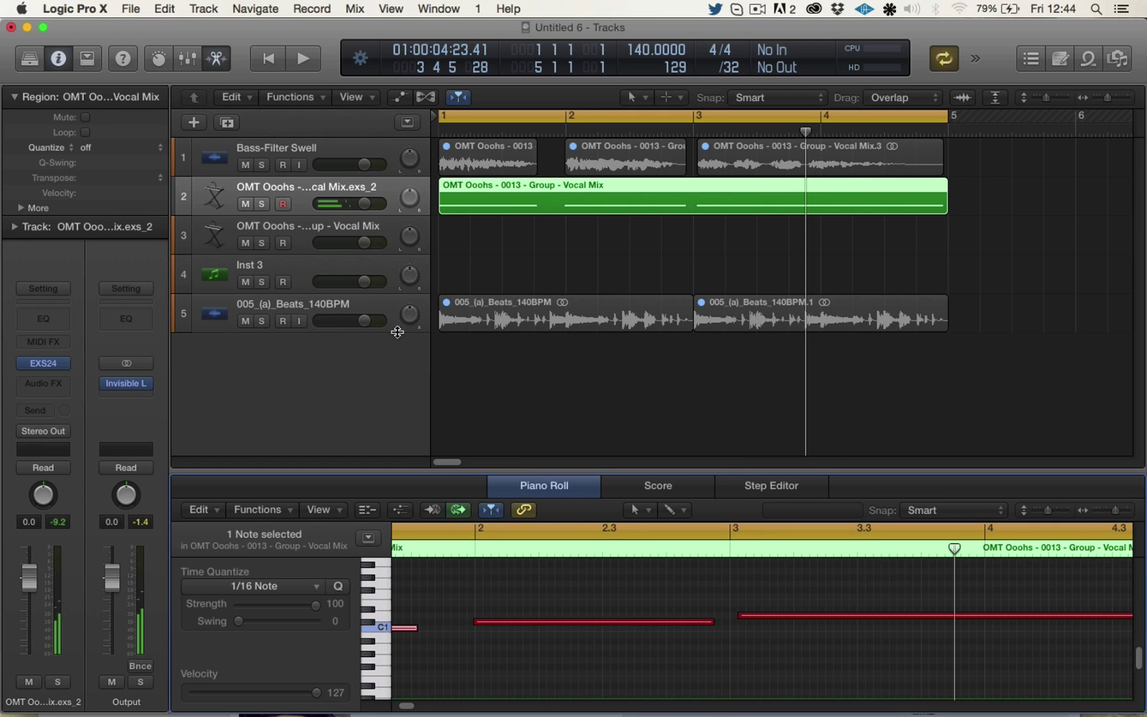
{"action": "left_click", "coordinate": [562, 233]}
{"action": "left_click", "coordinate": [529, 206]}
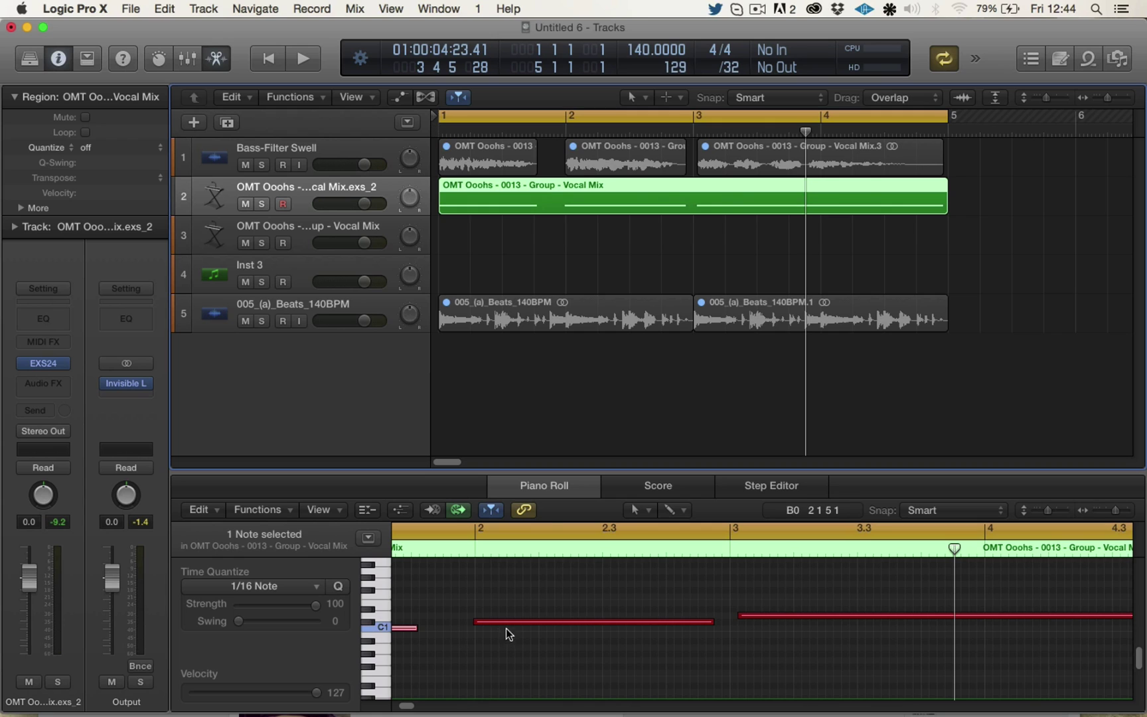
{"action": "key", "text": "space"}
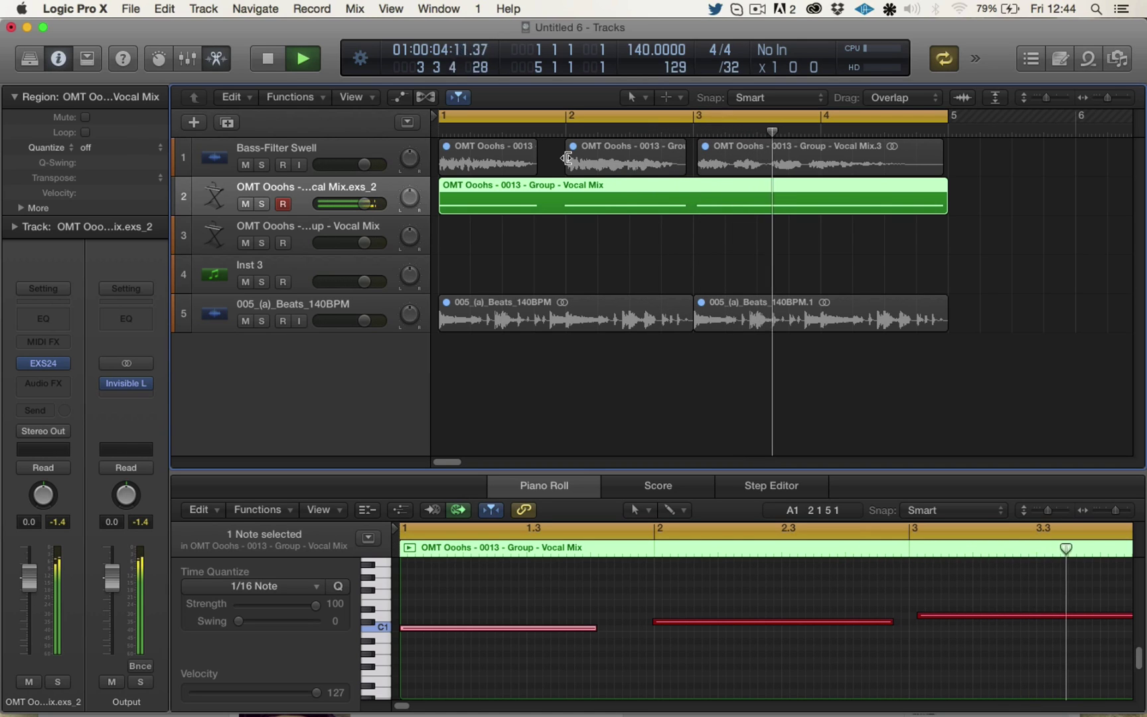
{"action": "key", "text": "space"}
Step: Open the EXS24 instrument editor for the new sampler track and check the Show Advanced Tools option in the Advanced preferences
{"action": "left_click", "coordinate": [50, 365]}
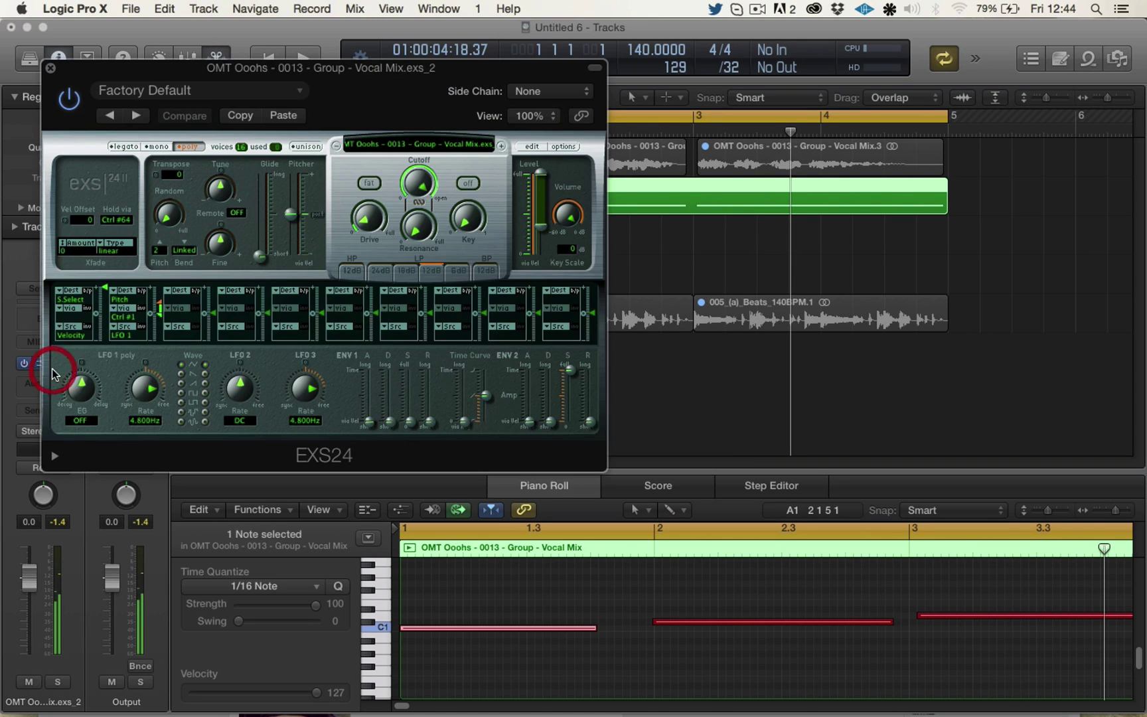
{"action": "left_click", "coordinate": [520, 148]}
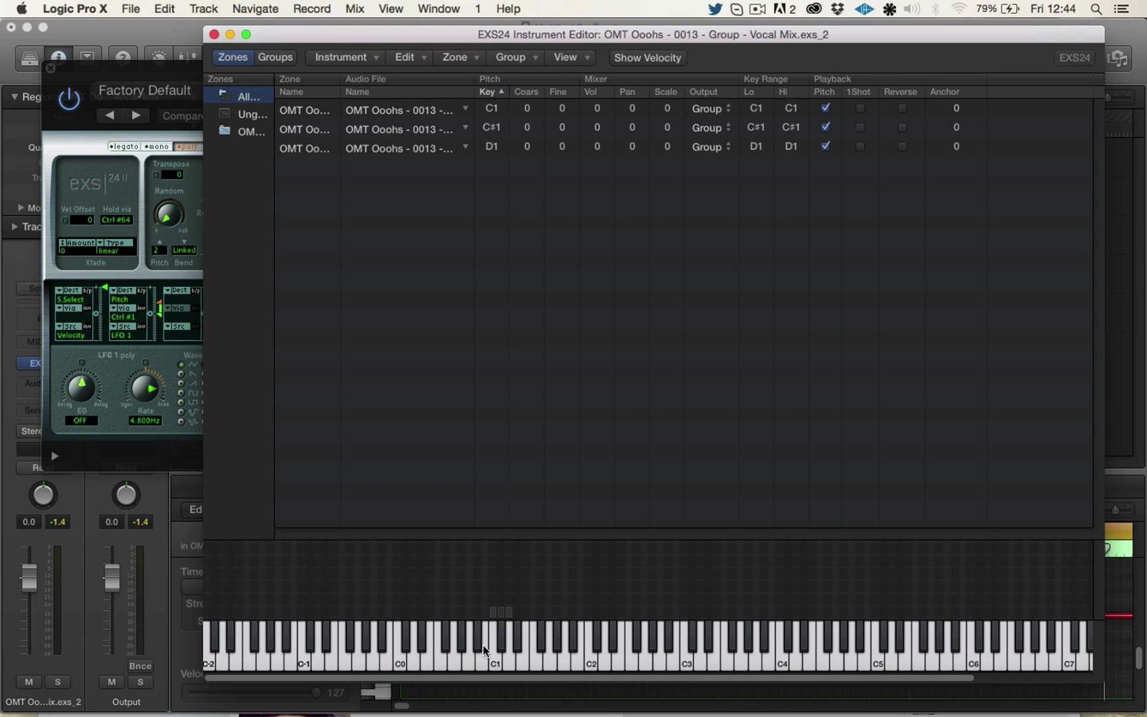
{"action": "left_click", "coordinate": [83, 5]}
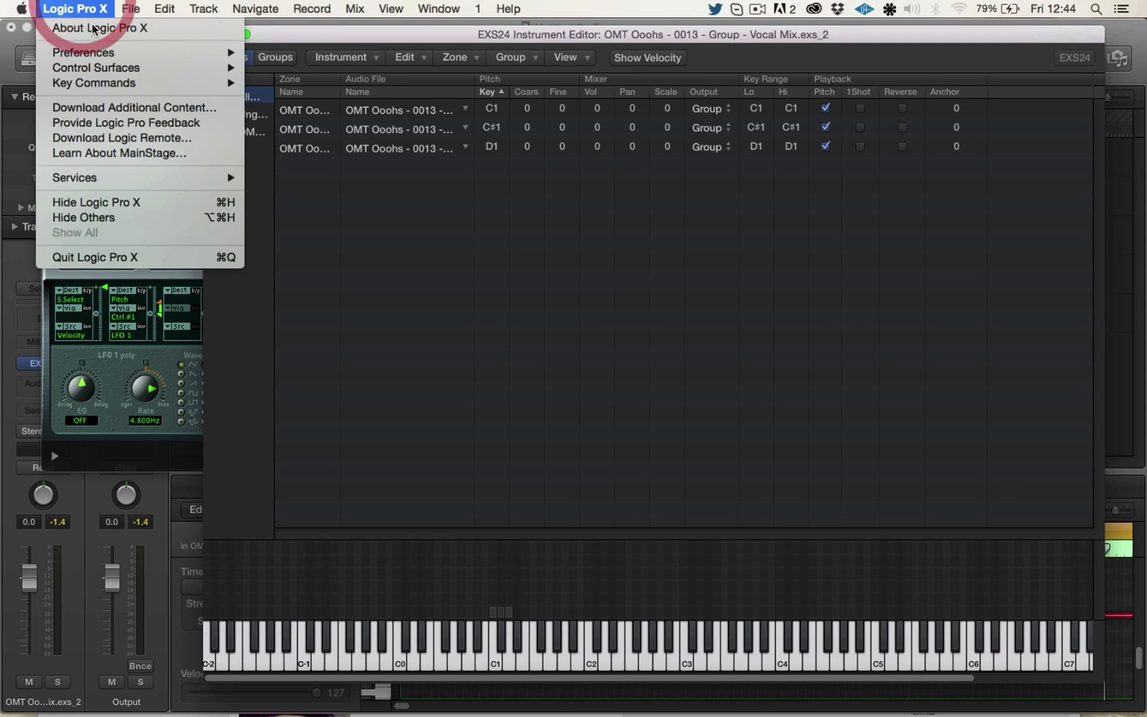
{"action": "mouse_move", "coordinate": [96, 58]}
{"action": "left_click", "coordinate": [290, 176]}
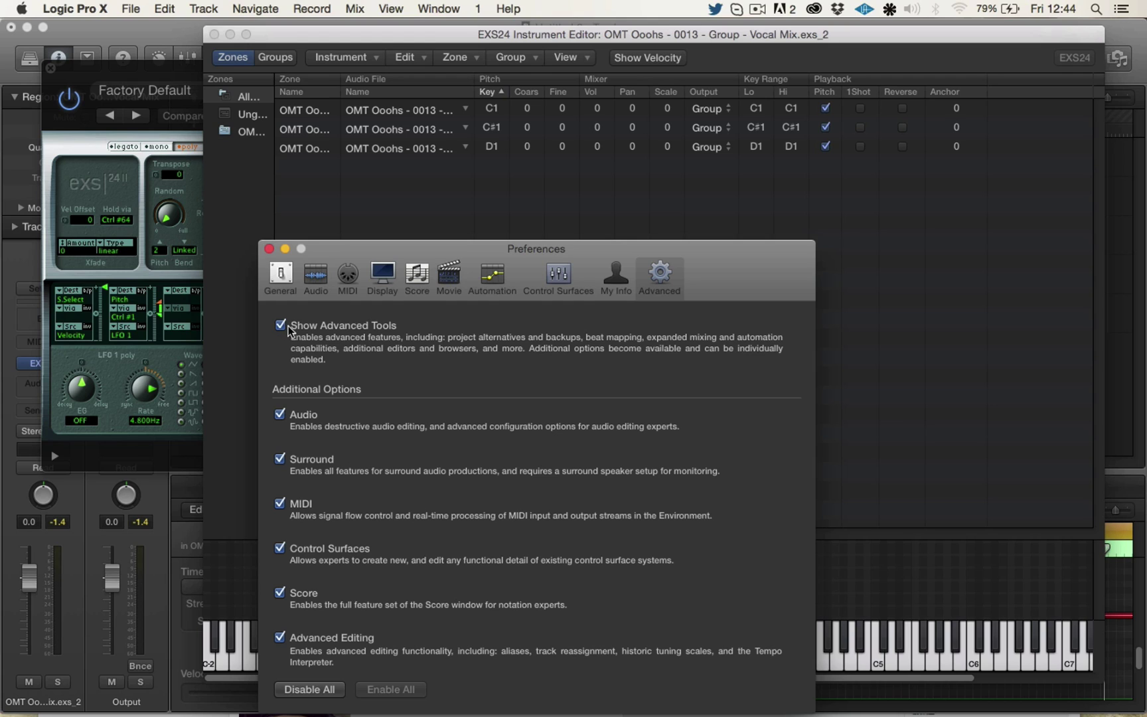
{"action": "left_click", "coordinate": [269, 249]}
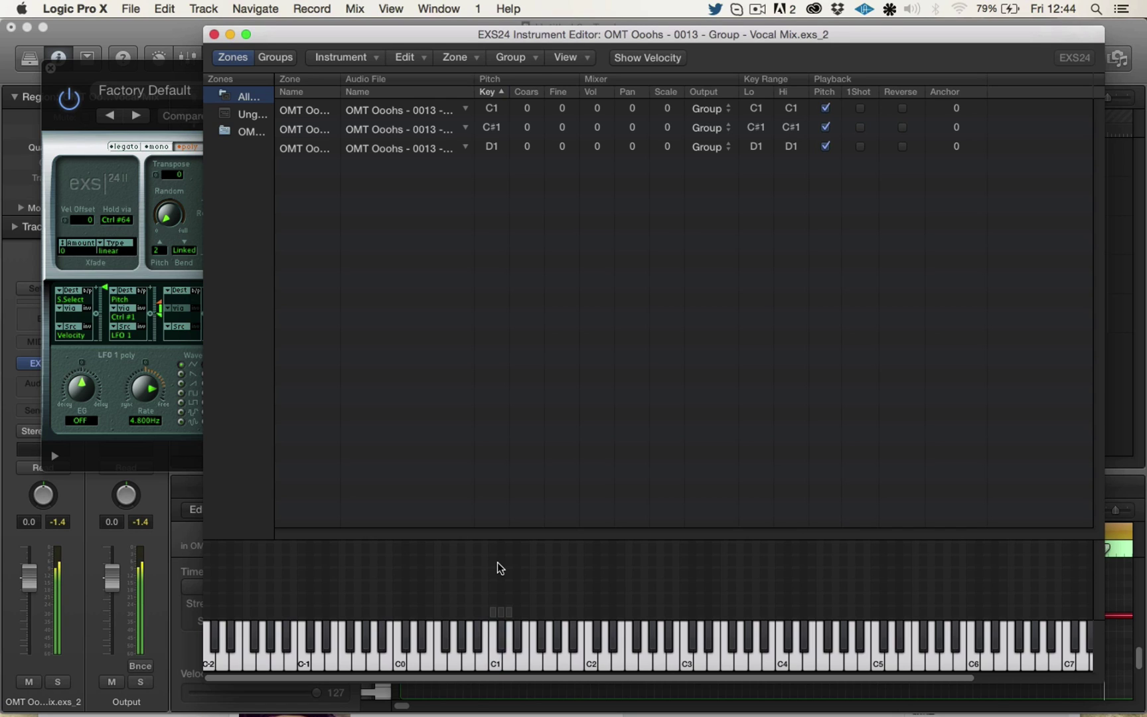
Step: Move the second and third zones to C2 and C3 and extend the three zones to B1, B2 and B3
{"action": "left_click_drag", "start_coordinate": [532, 602], "coordinate": [684, 624]}
{"action": "left_click", "coordinate": [683, 624]}
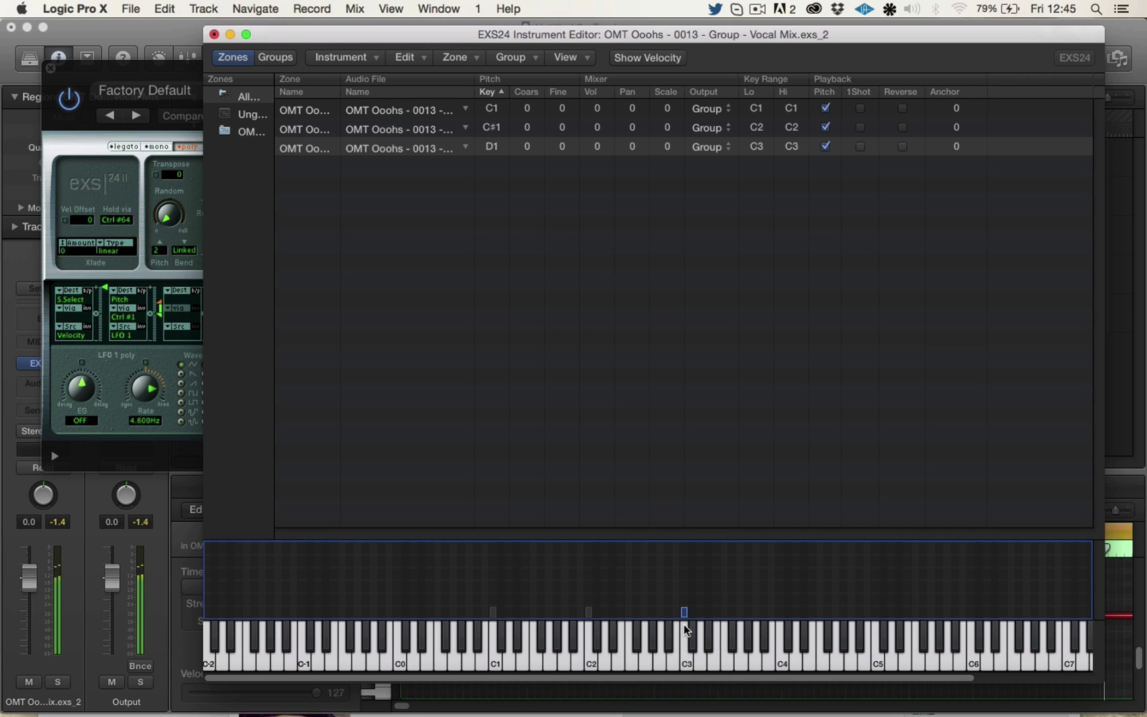
{"action": "left_click_drag", "start_coordinate": [499, 601], "coordinate": [769, 624]}
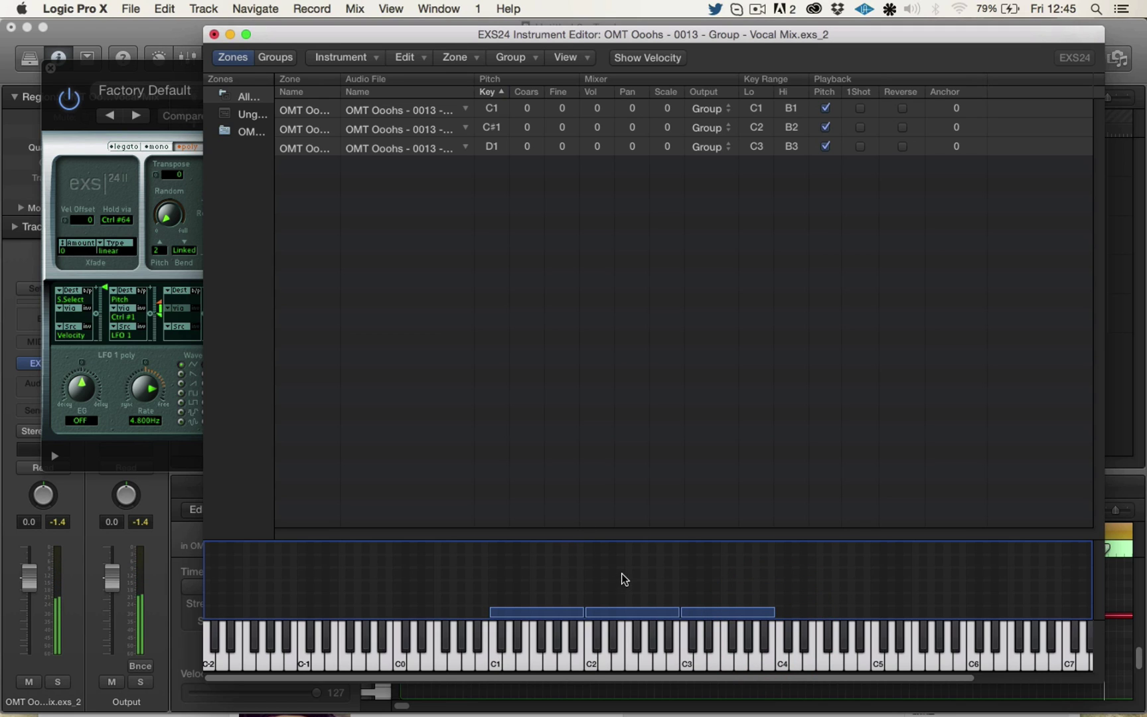
Step: Audition two keys within the C1 to B1 zone and deselect the zones
{"action": "left_click", "coordinate": [536, 654]}
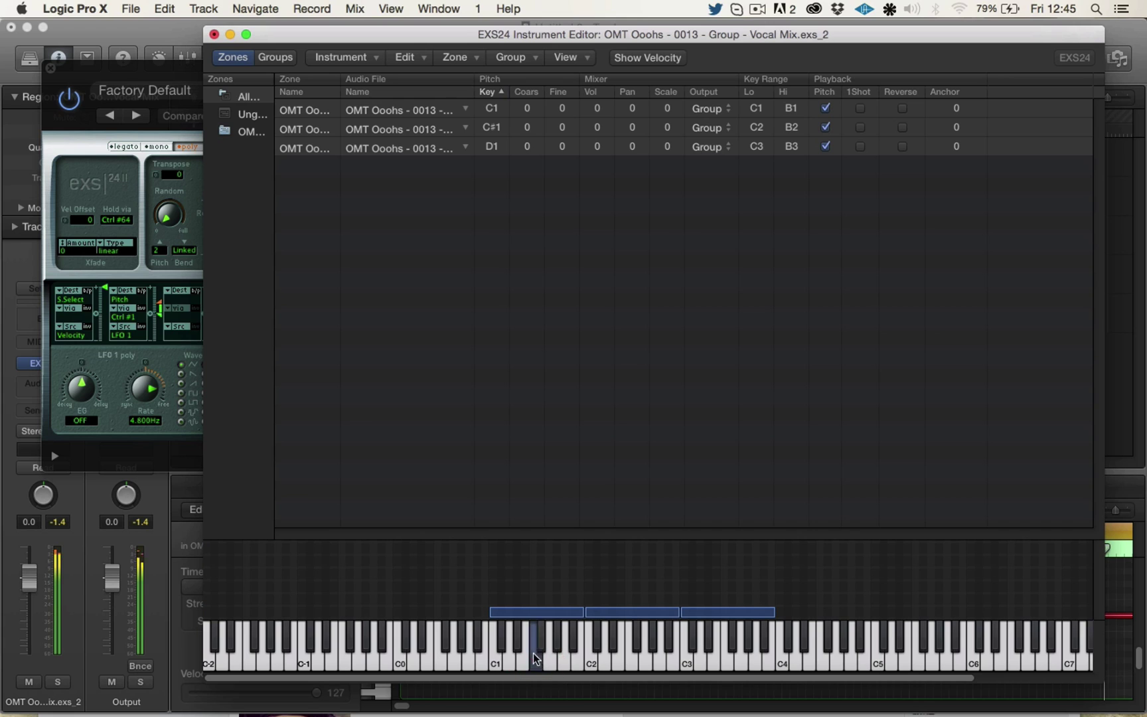
{"action": "left_click", "coordinate": [502, 664]}
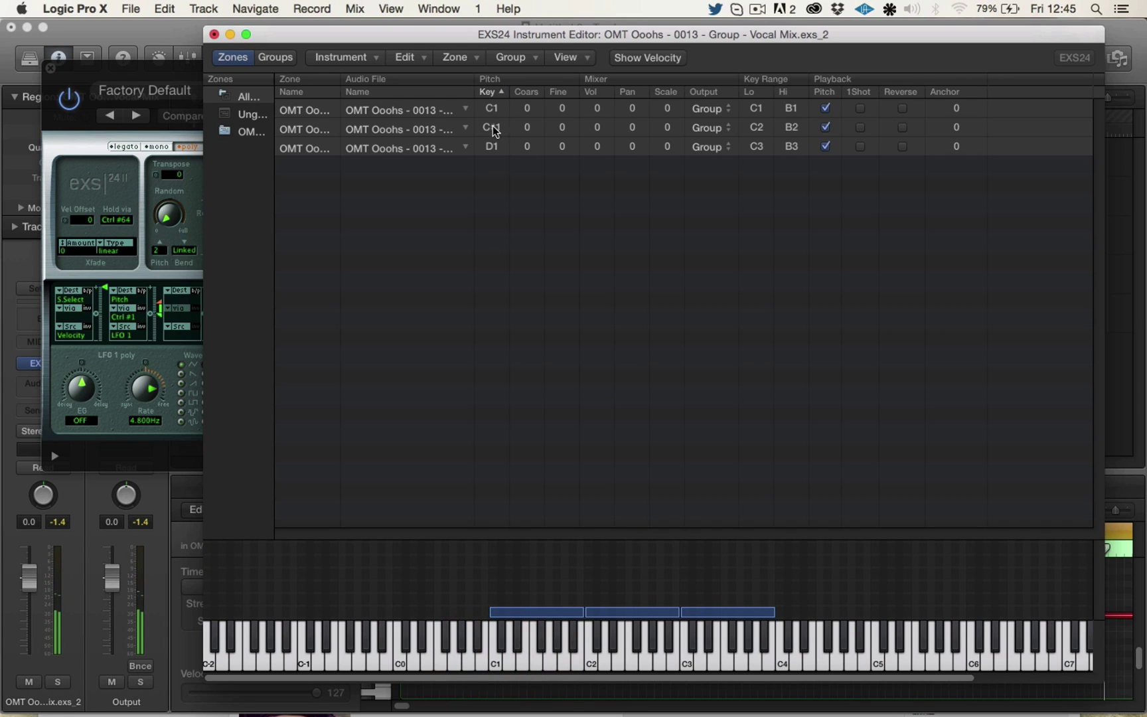
{"action": "left_click", "coordinate": [505, 281]}
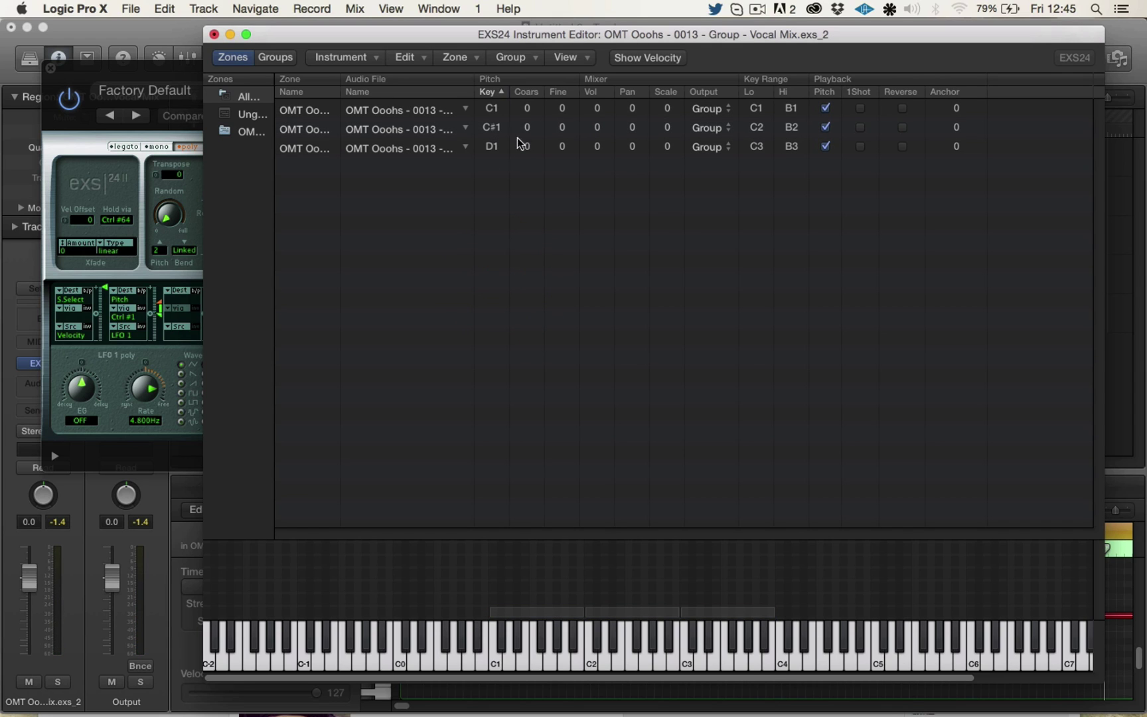
Step: Set the root key of the second zone to C2 and of the third zone to C3
{"action": "double_click", "coordinate": [491, 127]}
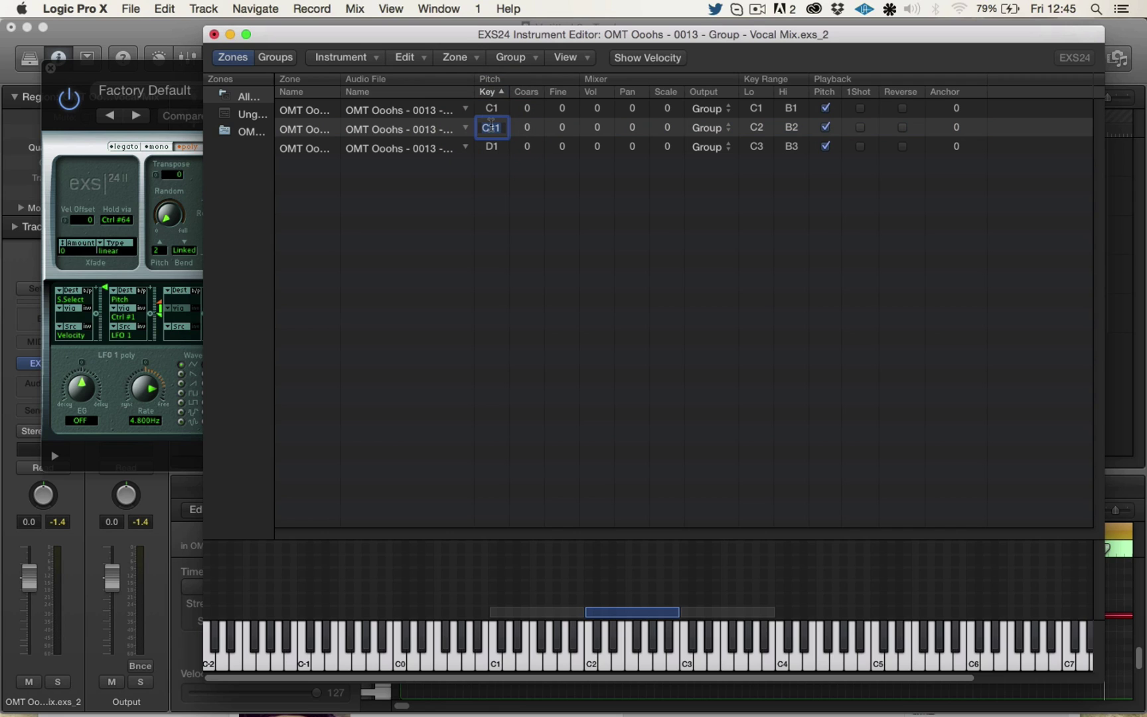
{"action": "type", "text": "c2"}
{"action": "key", "text": "Return"}
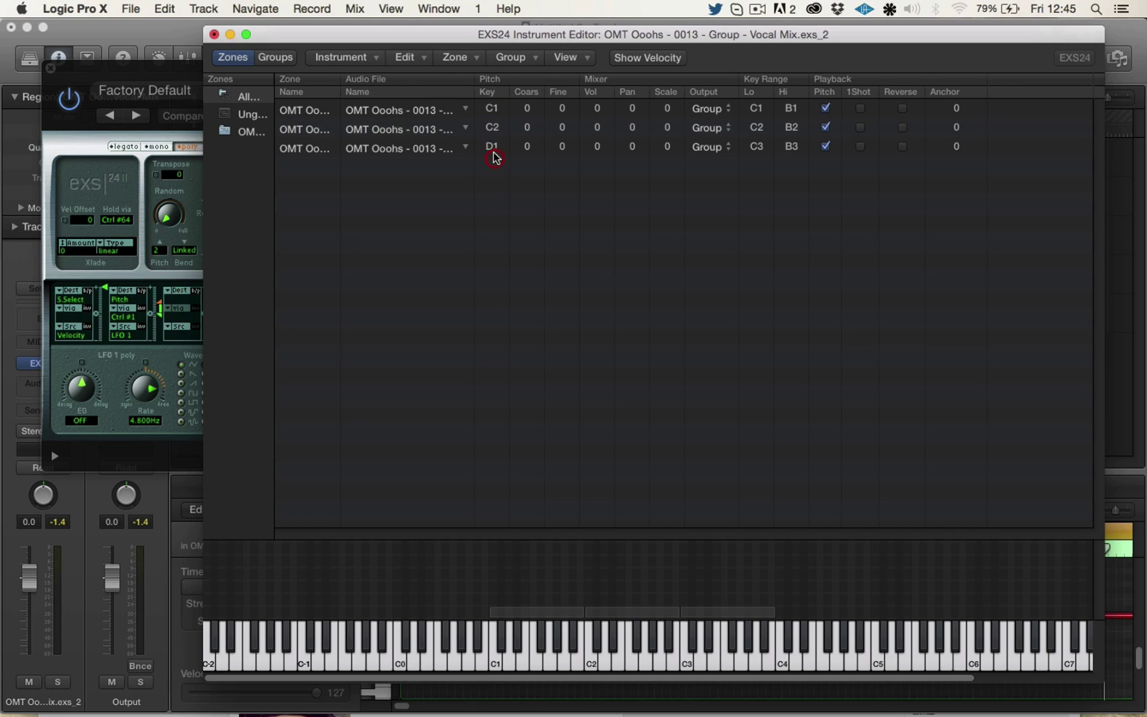
{"action": "double_click", "coordinate": [491, 146]}
{"action": "type", "text": "c3"}
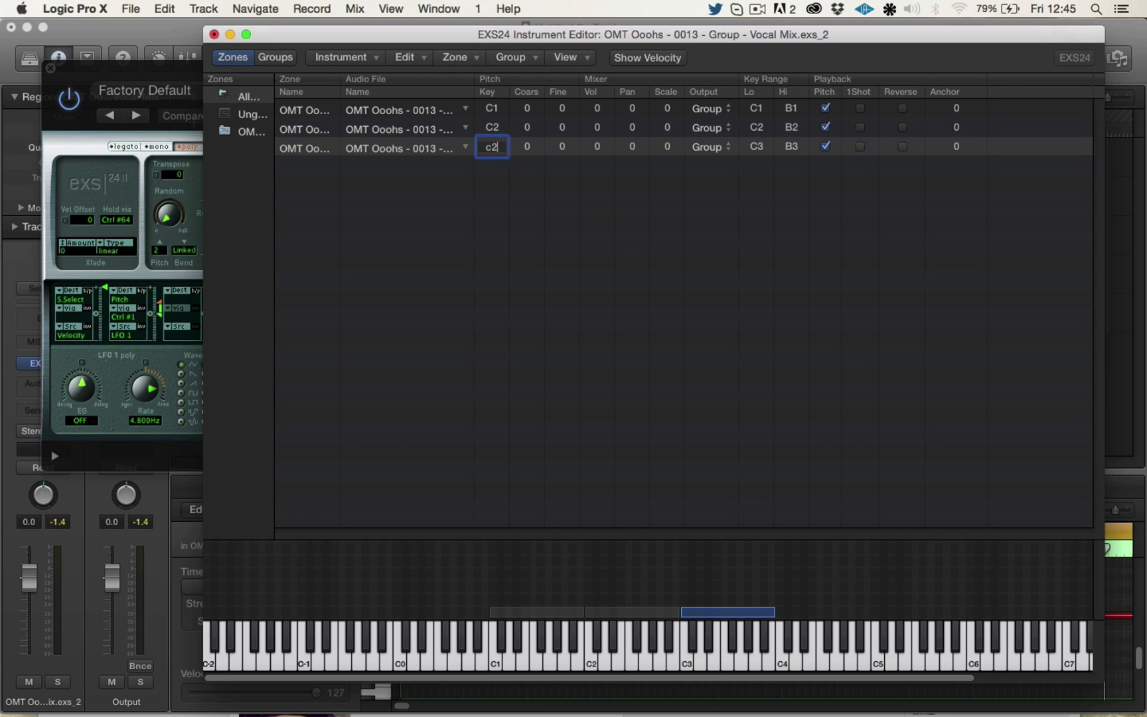
{"action": "key", "text": "Return"}
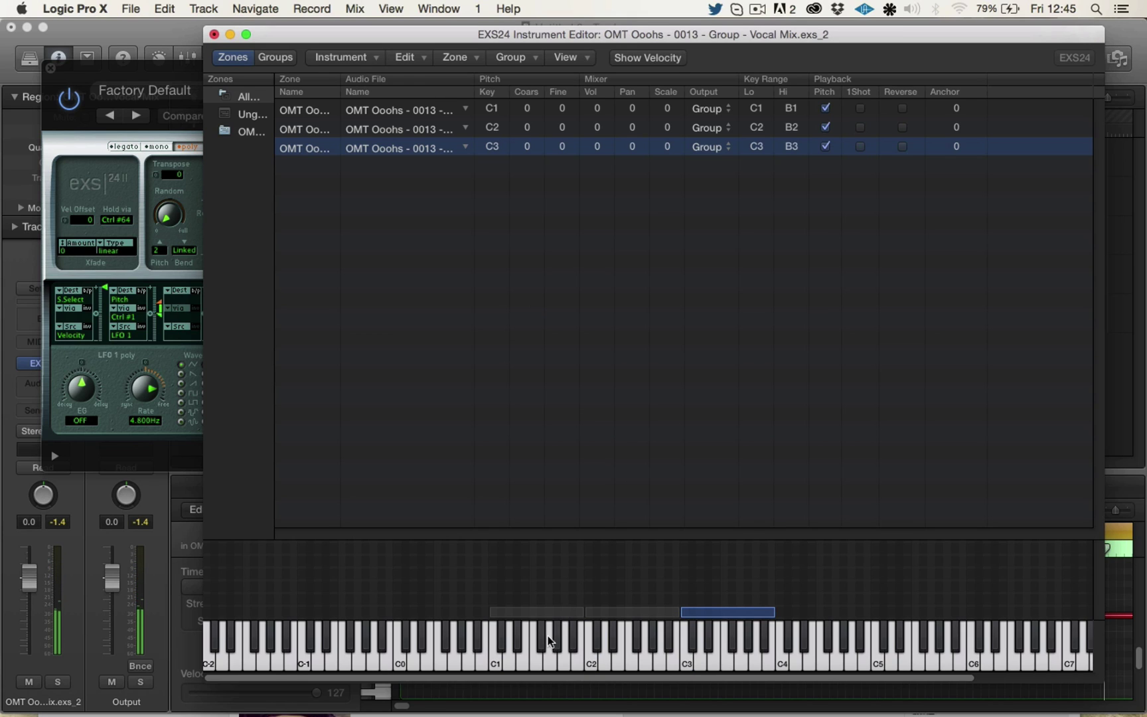
Step: Audition keys in the lowest zone, and set the root keys of the three zones to F1, F2 and F3
{"action": "left_click_drag", "start_coordinate": [499, 641], "coordinate": [581, 644]}
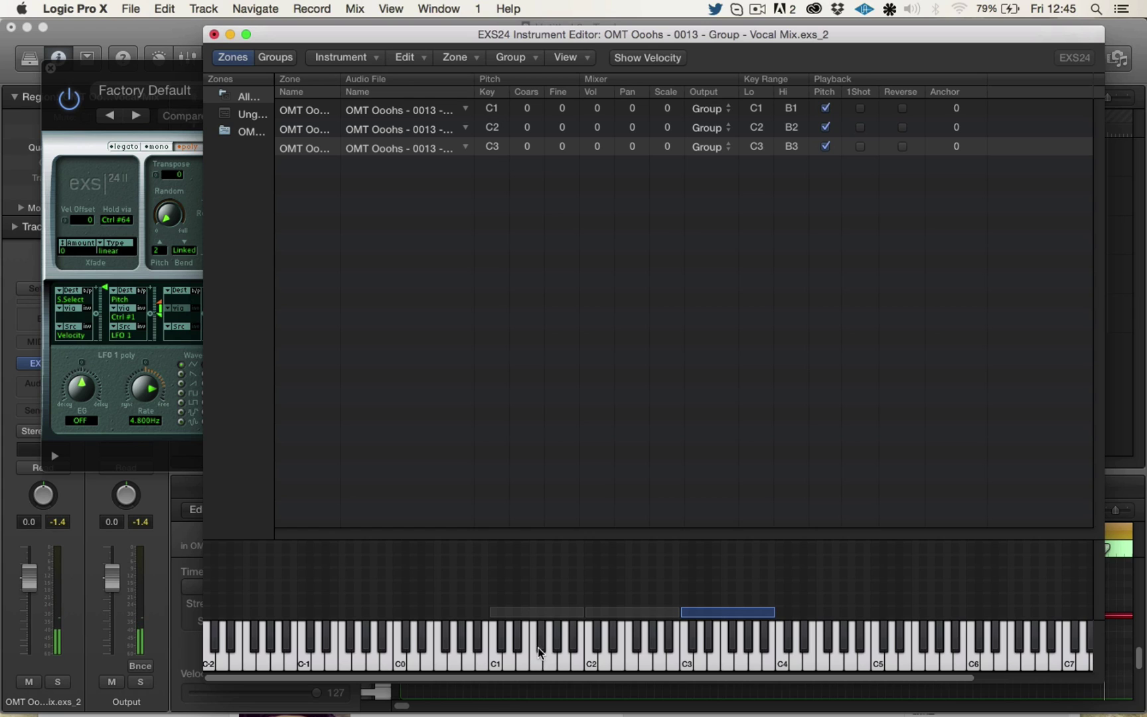
{"action": "left_click", "coordinate": [494, 113]}
{"action": "double_click", "coordinate": [492, 110]}
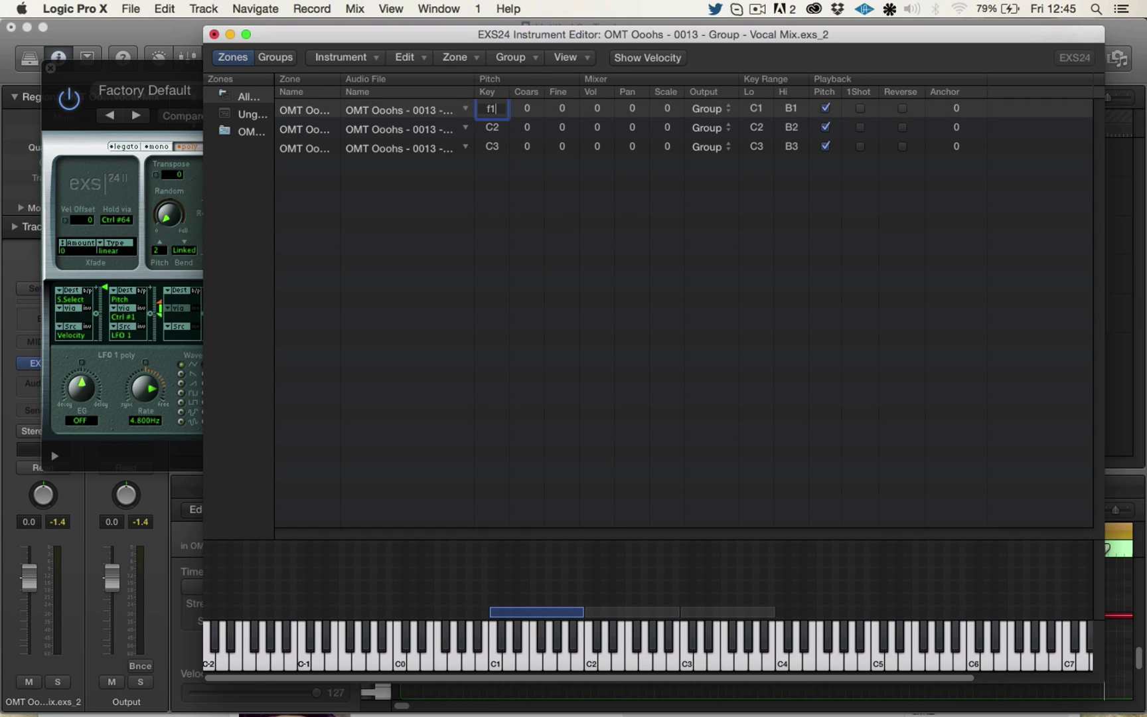
{"action": "left_click", "coordinate": [493, 128]}
{"action": "double_click", "coordinate": [492, 127]}
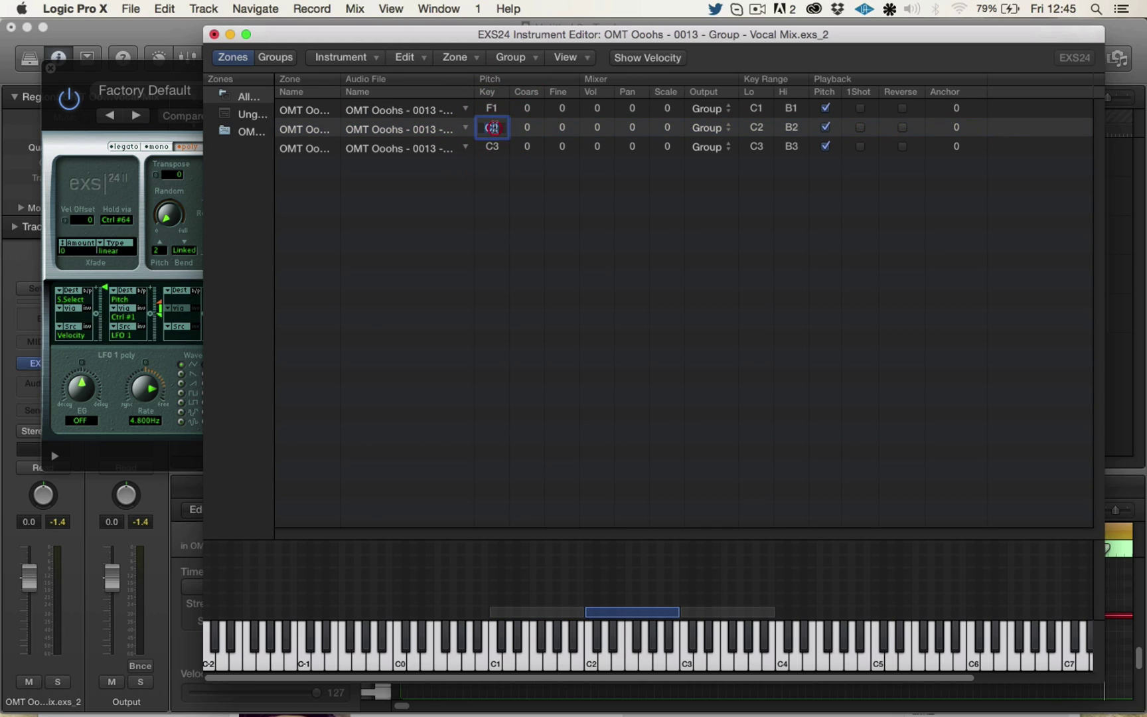
{"action": "type", "text": "f2"}
{"action": "key", "text": "Return"}
{"action": "double_click", "coordinate": [501, 147]}
{"action": "type", "text": "f3"}
{"action": "key", "text": "Return"}
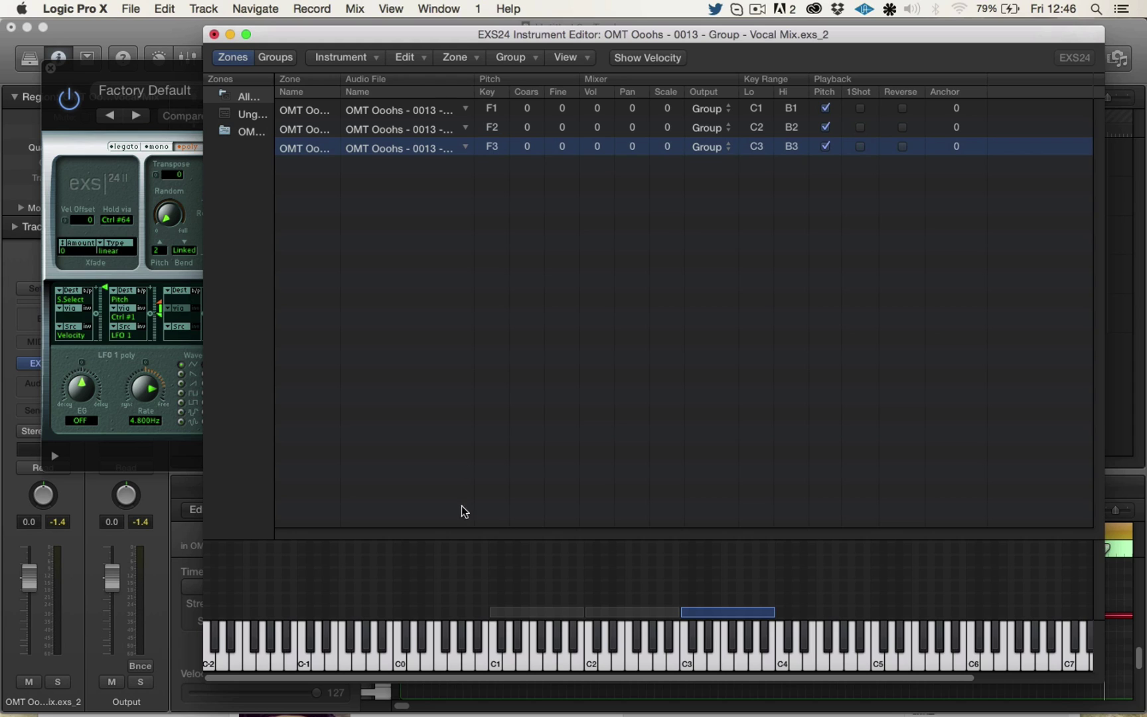
Step: Audition the zones at F1, F2 and F3 and close the instrument editor
{"action": "left_click", "coordinate": [537, 666]}
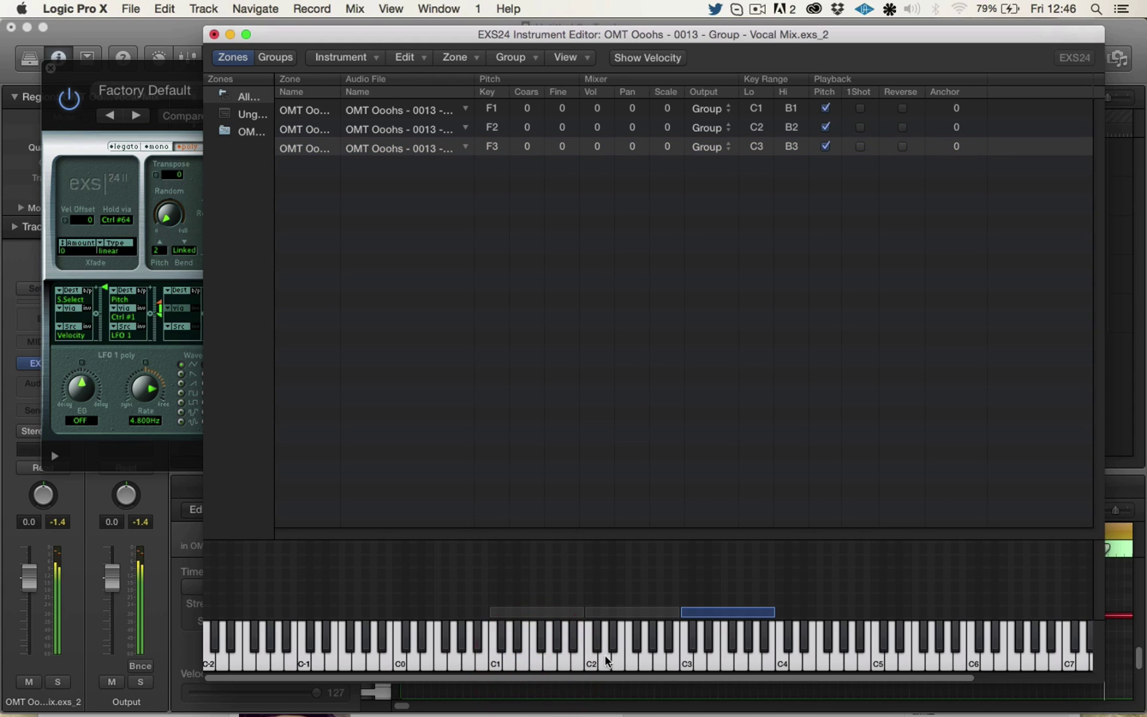
{"action": "left_click", "coordinate": [631, 662]}
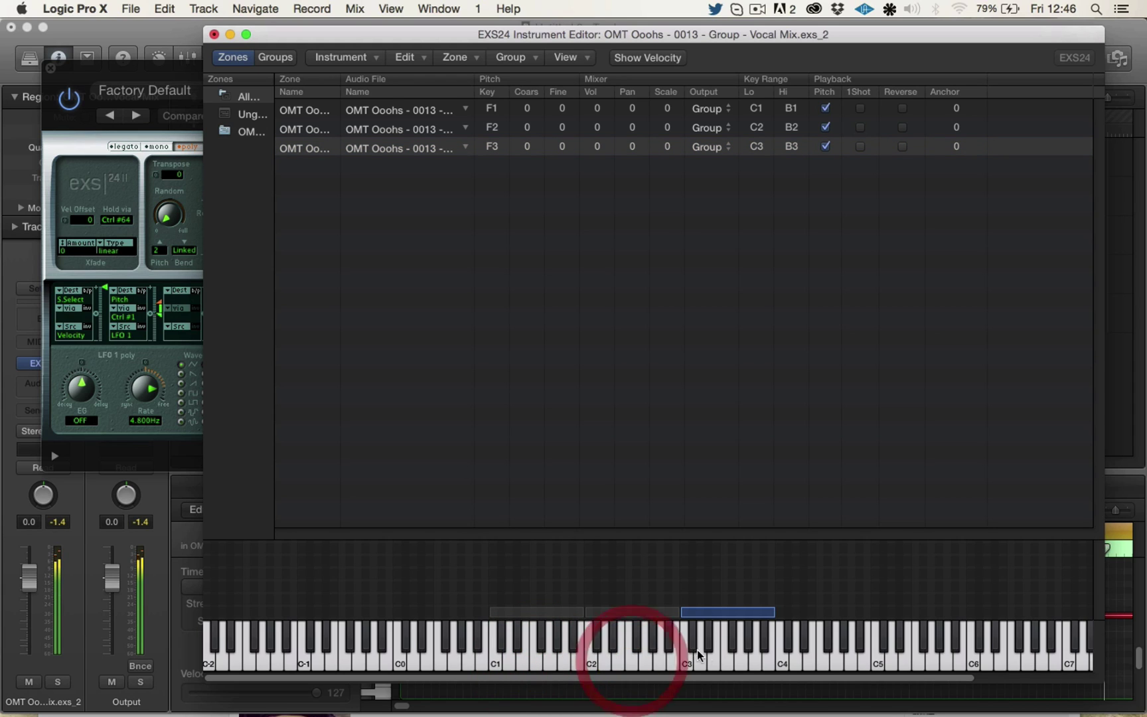
{"action": "left_click", "coordinate": [728, 665]}
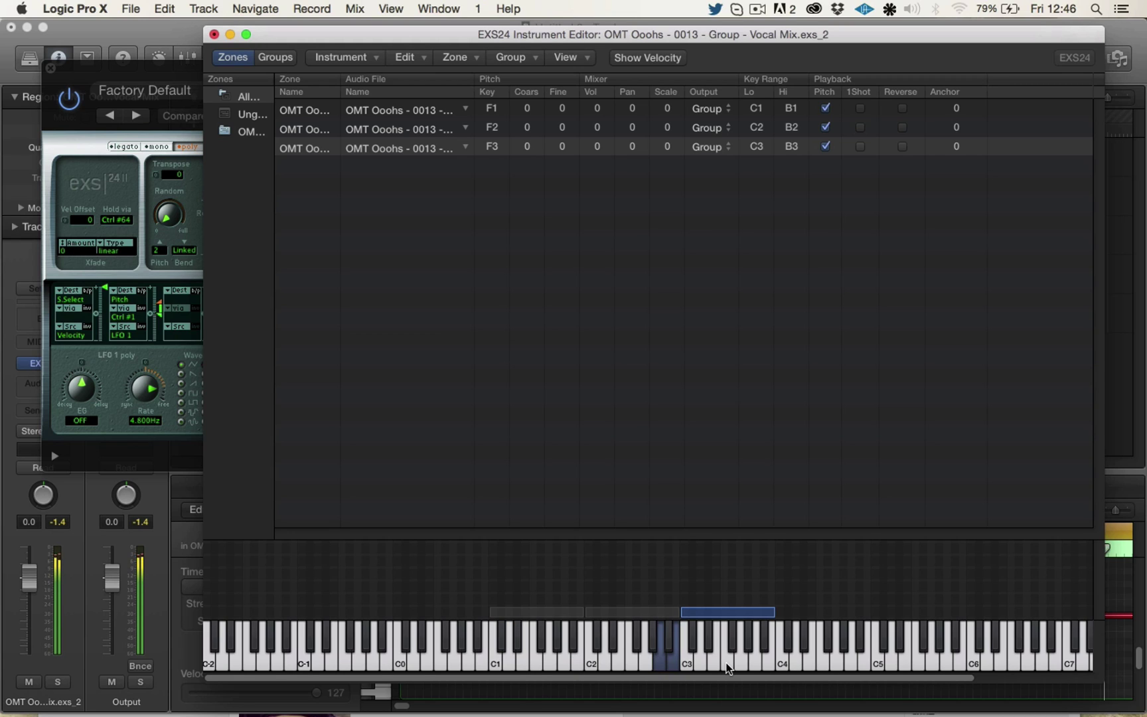
{"action": "left_click", "coordinate": [214, 35]}
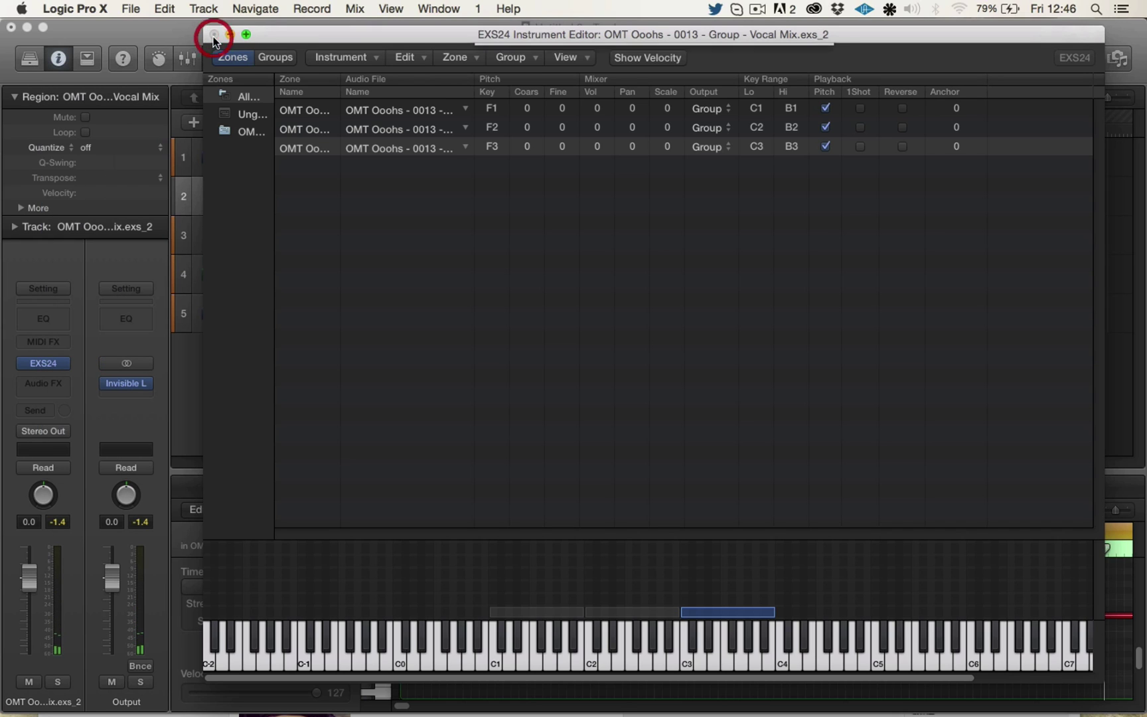
Step: Look at the sampler's instrument list and close the EXS24 plug-in window
{"action": "left_click", "coordinate": [763, 119]}
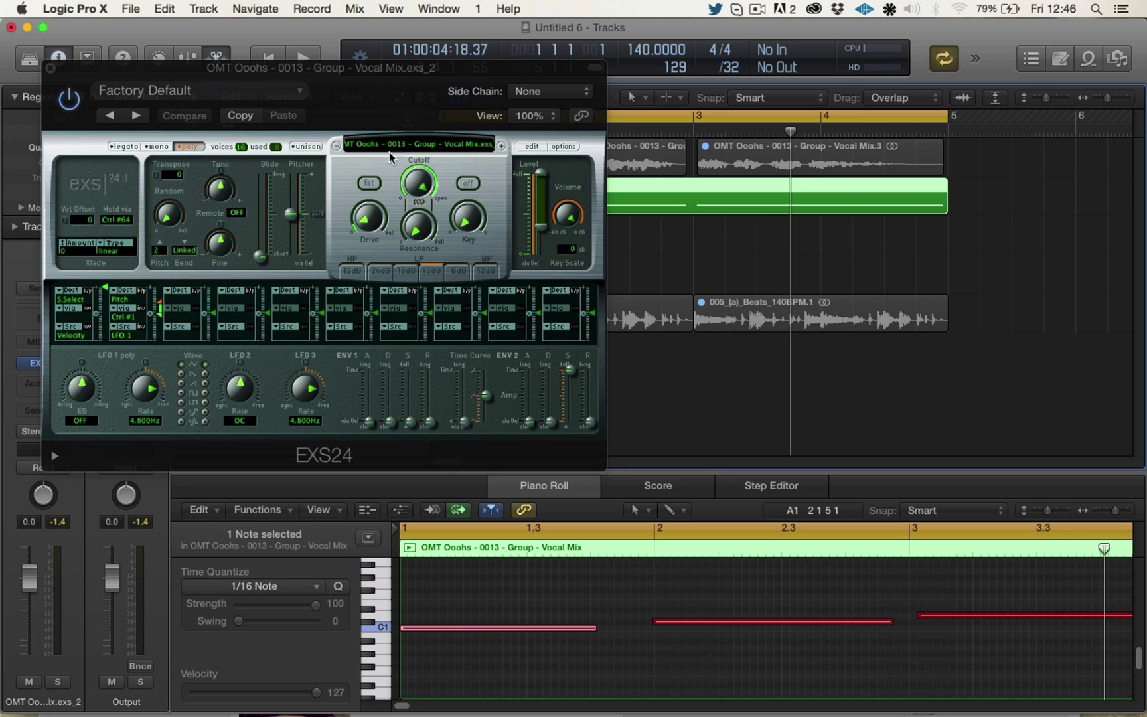
{"action": "left_click", "coordinate": [415, 144]}
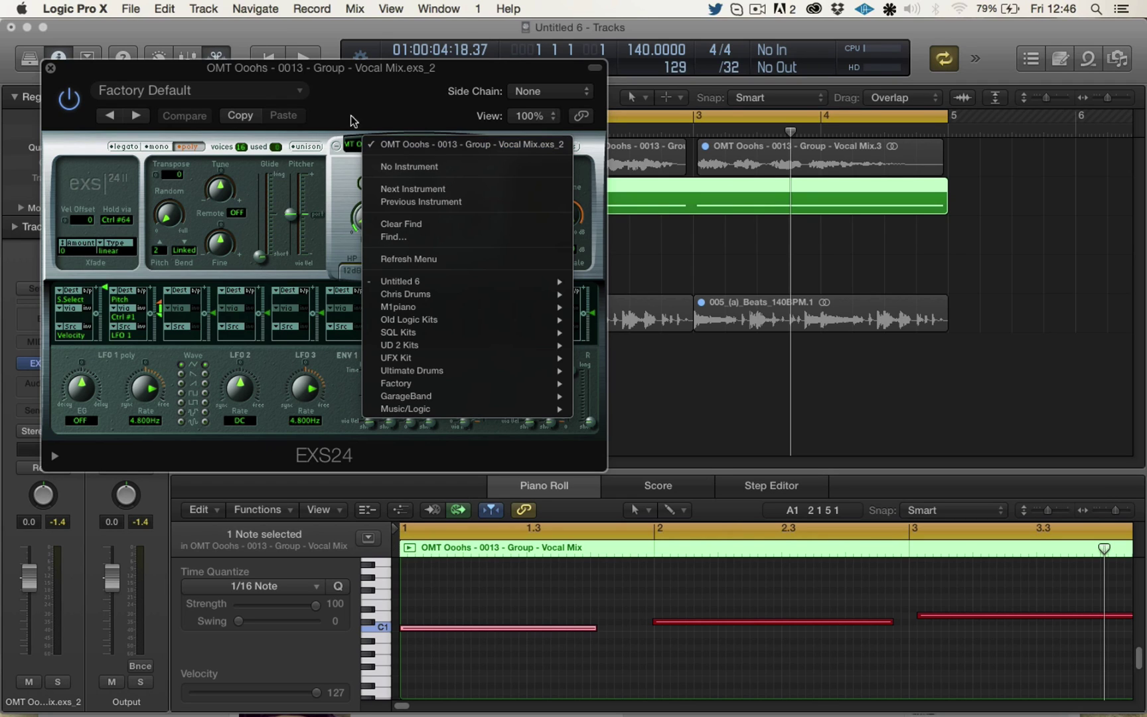
{"action": "left_click", "coordinate": [54, 73]}
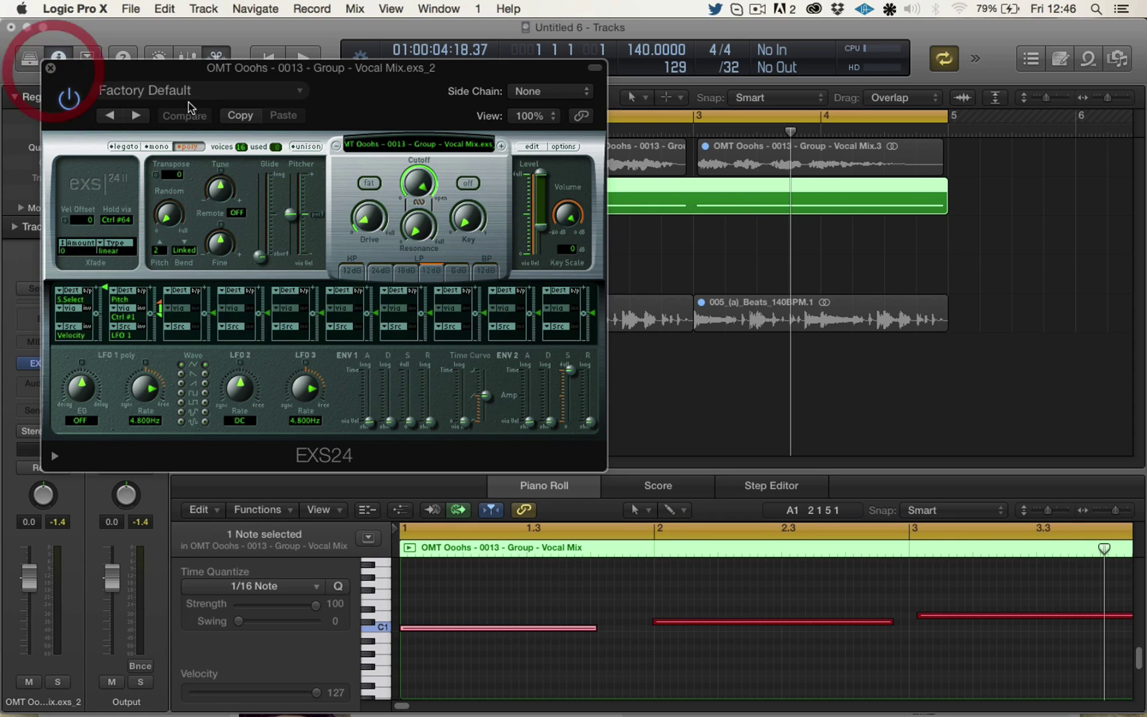
{"action": "left_click", "coordinate": [52, 69]}
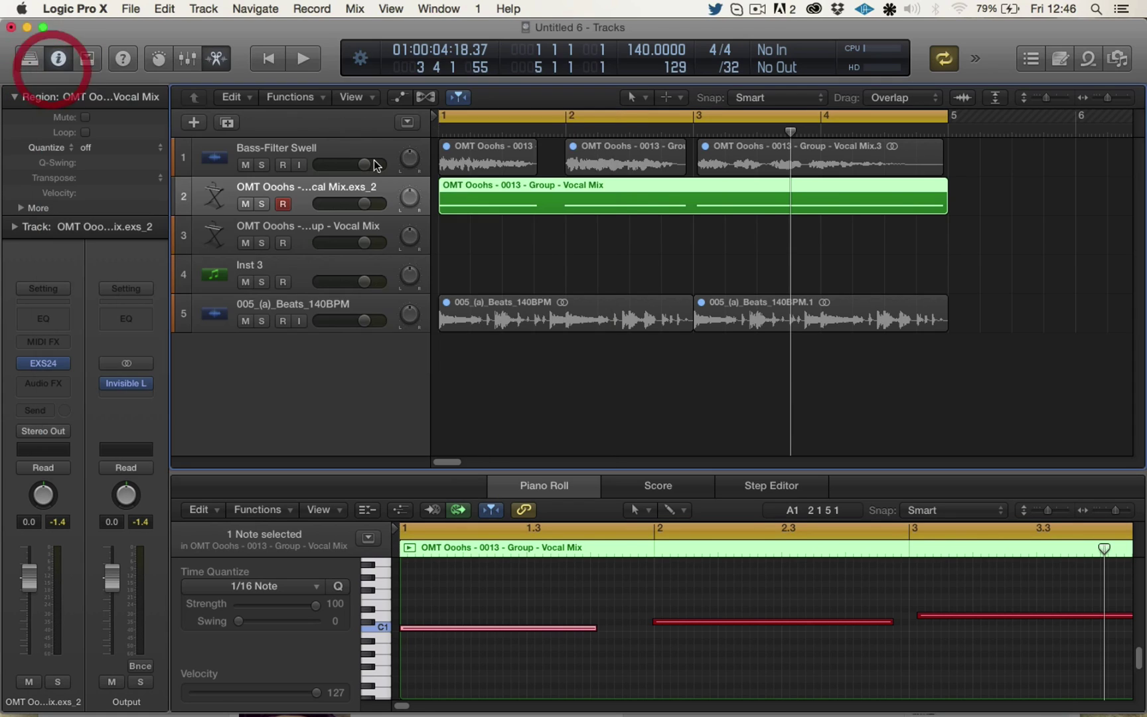
Step: Move the MIDI region from the second track to bar 5 of the beats track and reselect the second track
{"action": "left_click", "coordinate": [494, 206]}
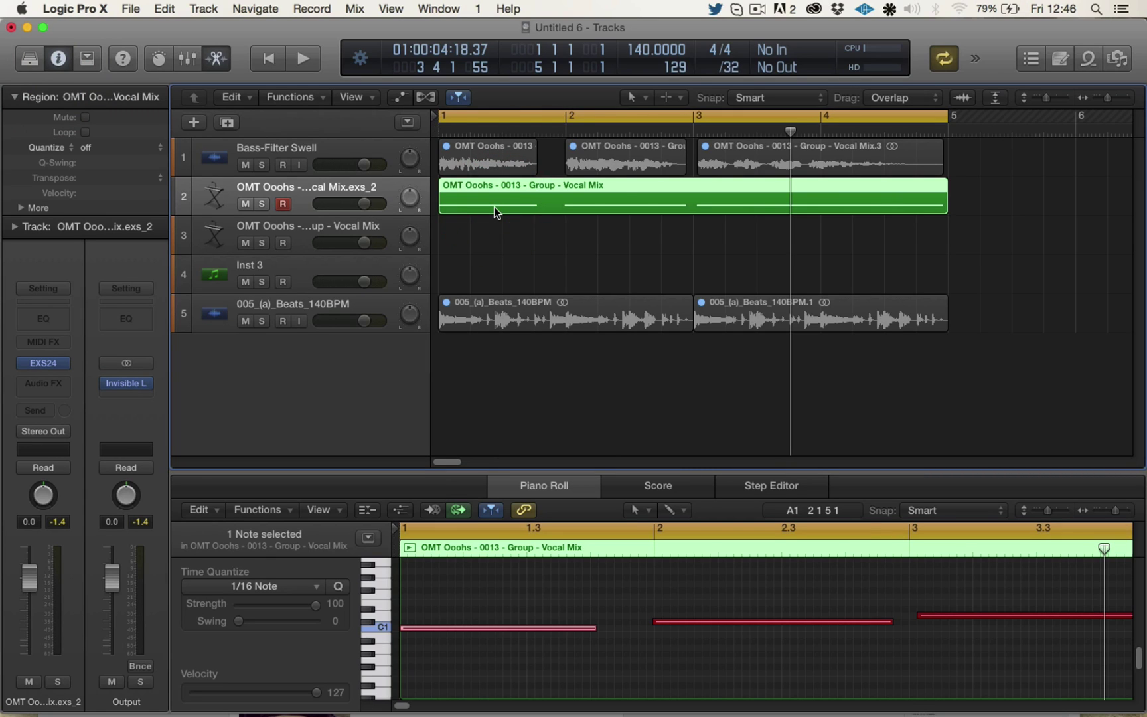
{"action": "left_click_drag", "start_coordinate": [749, 209], "coordinate": [1002, 385]}
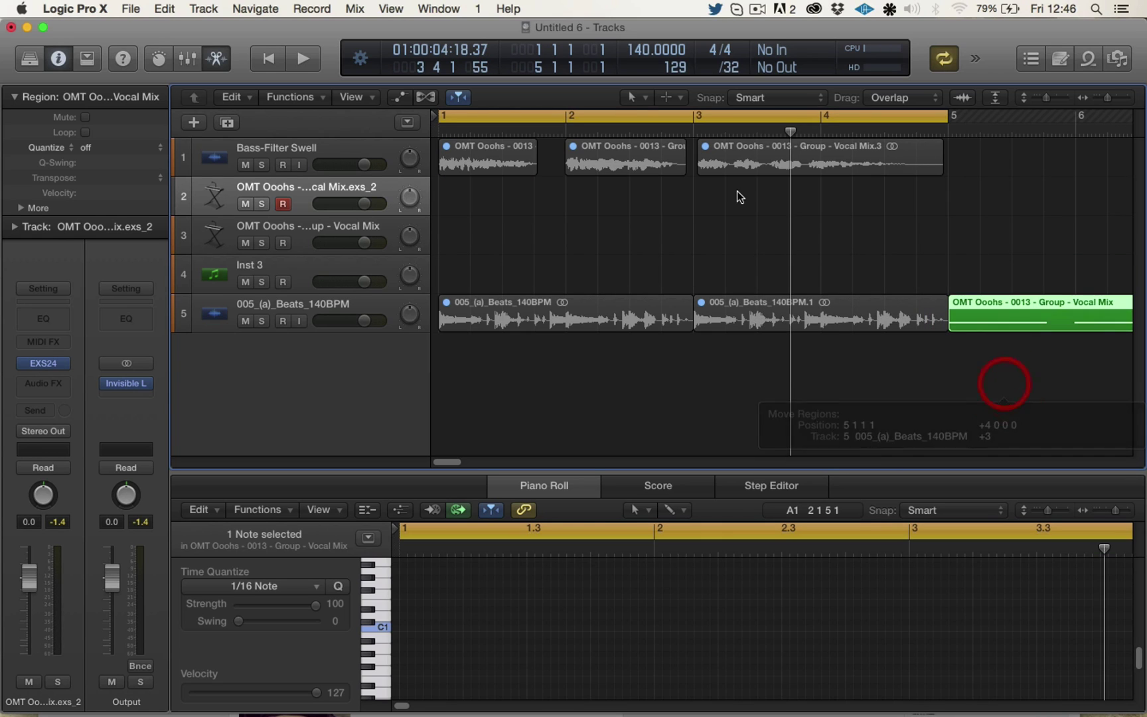
{"action": "left_click", "coordinate": [377, 191]}
Step: Unmute the two 005_(a)_Beats_140BPM regions and play the loop with the vocal sampler track armed
{"action": "left_click_drag", "start_coordinate": [664, 273], "coordinate": [741, 333]}
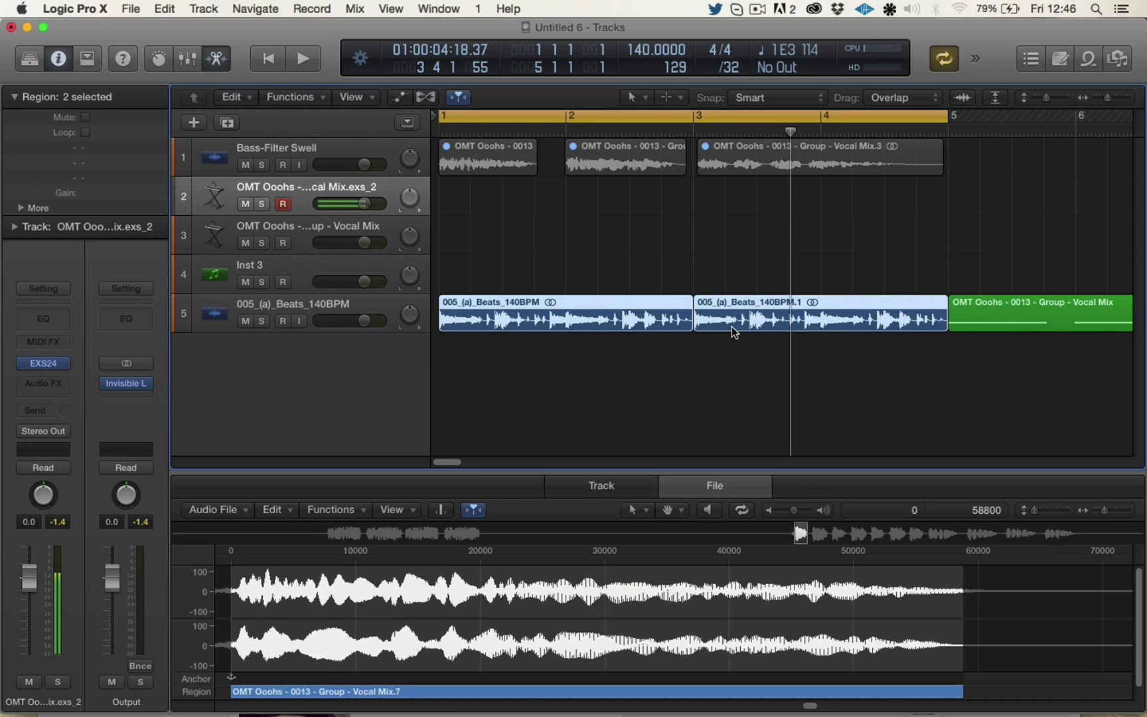
{"action": "key", "text": "space"}
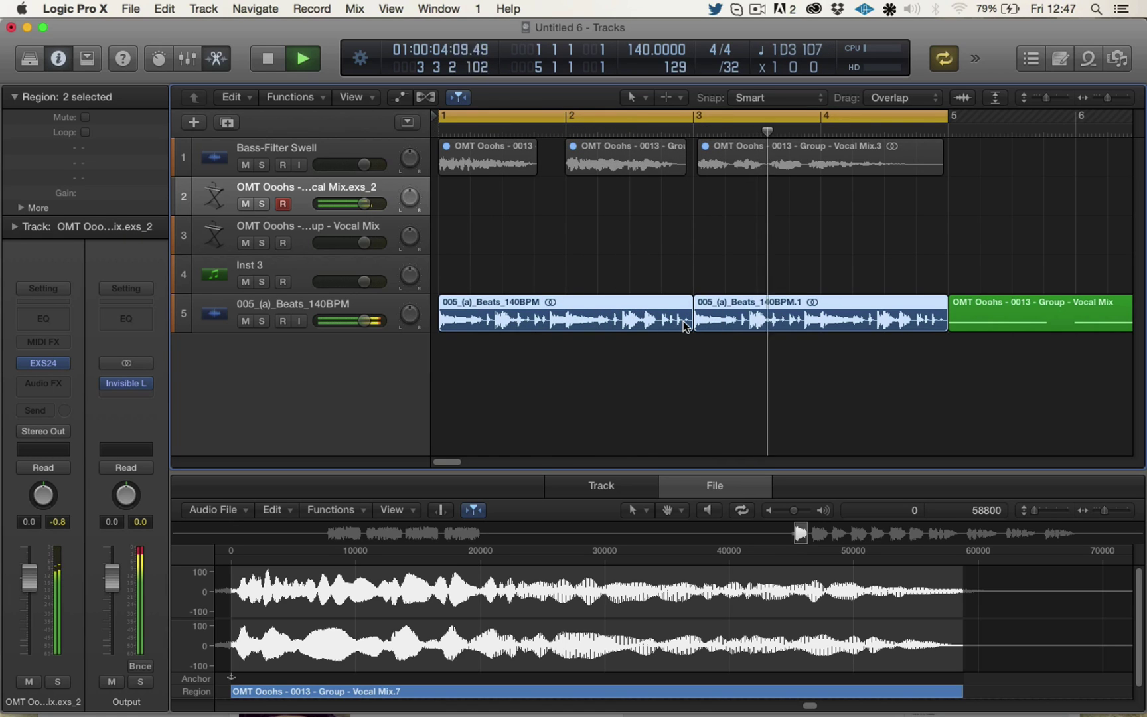
{"action": "key", "text": "space"}
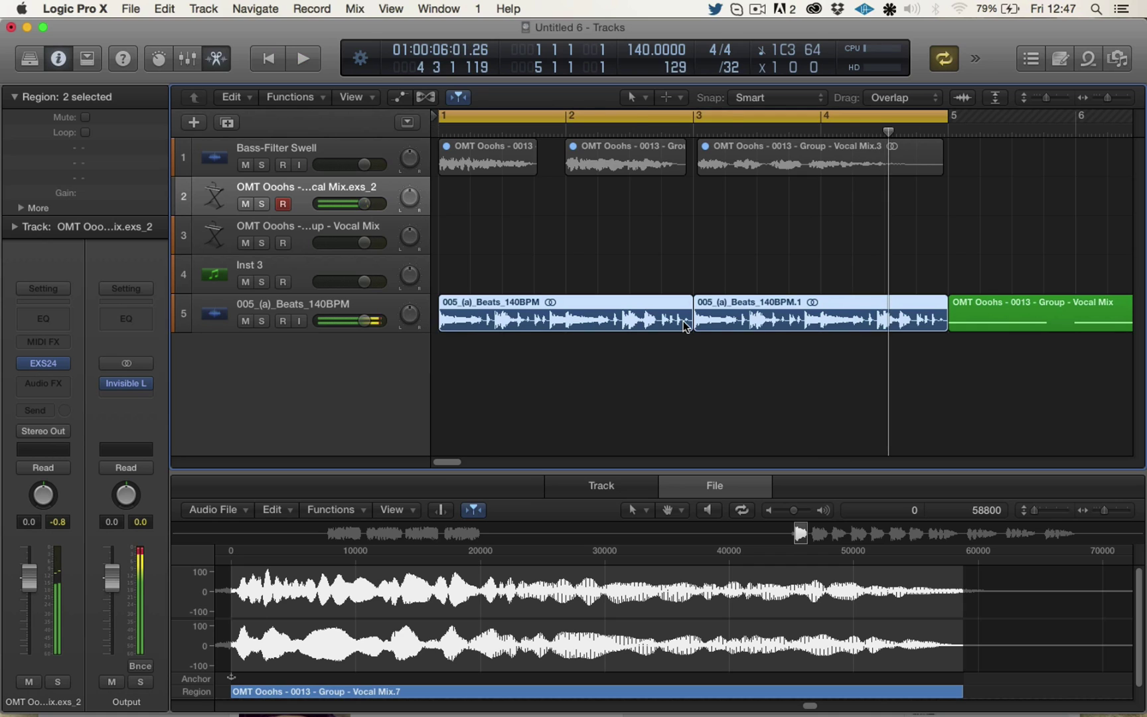
Step: Move the two muted MIDI regions on the second track to bar 1 and play them back unmuted
{"action": "key", "text": "super+Left"}
{"action": "key", "text": "super+Left"}
{"action": "left_click", "coordinate": [990, 190]}
{"action": "left_click_drag", "start_coordinate": [992, 195], "coordinate": [512, 208]}
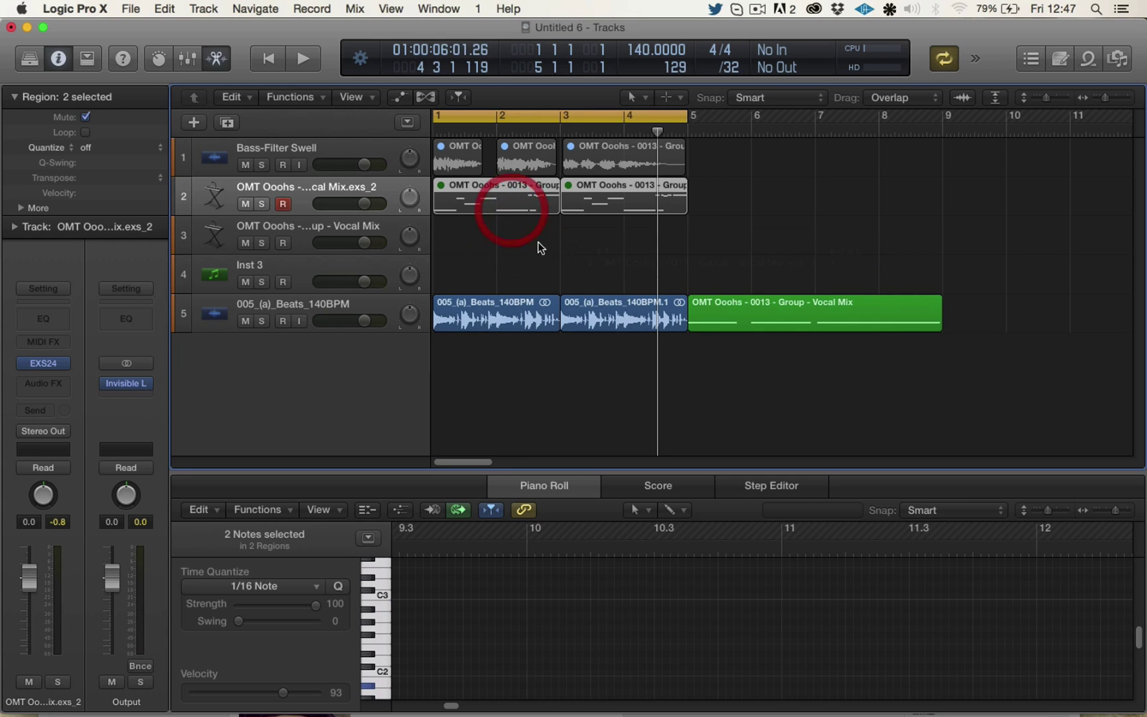
{"action": "left_click", "coordinate": [506, 203]}
{"action": "key", "text": "space"}
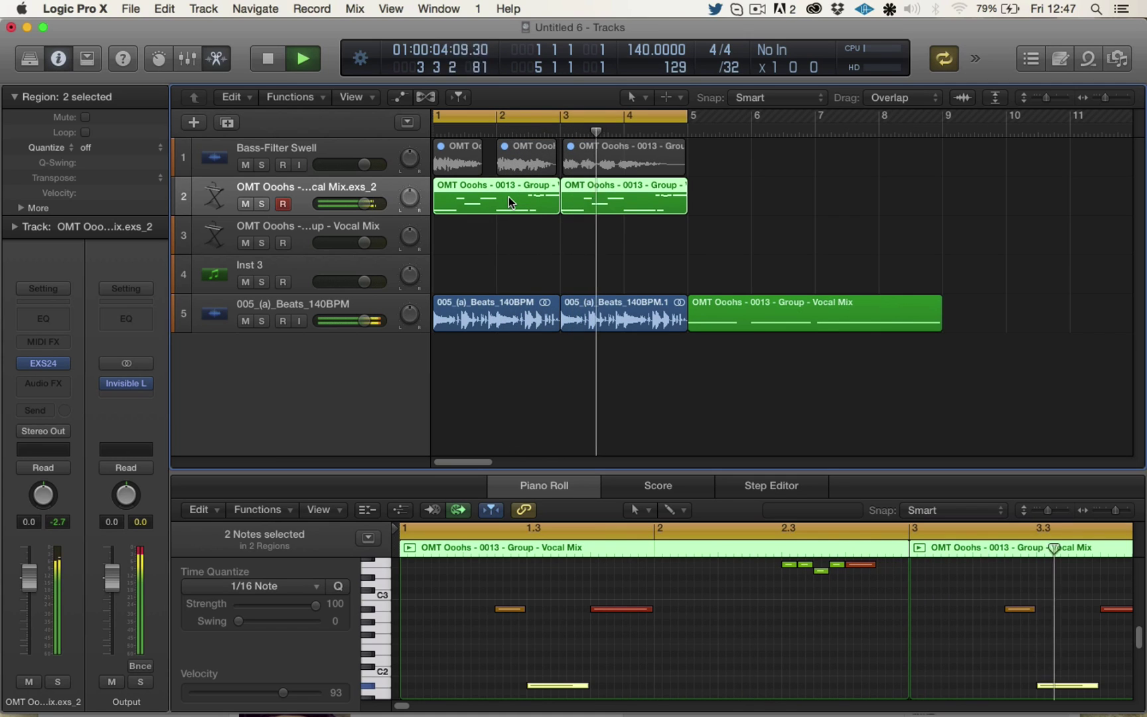
{"action": "key", "text": "space"}
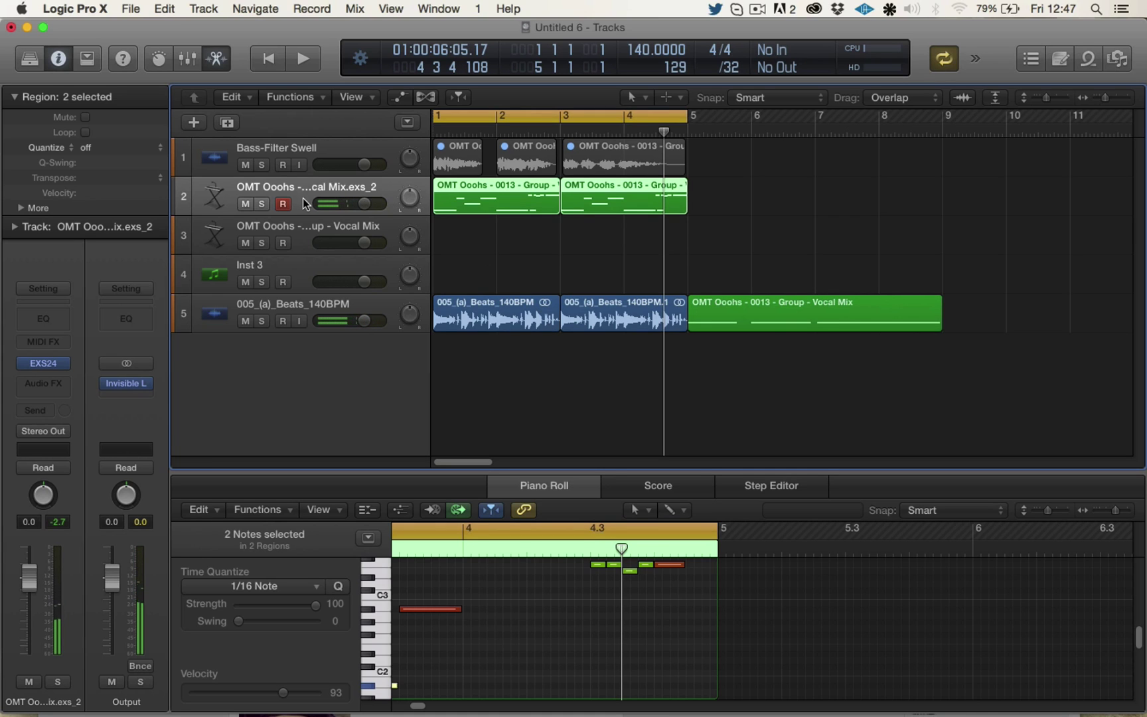
Step: Return the piano roll to bar 1 and audition the sampler keys around C2
{"action": "left_click_drag", "start_coordinate": [413, 707], "coordinate": [401, 706]}
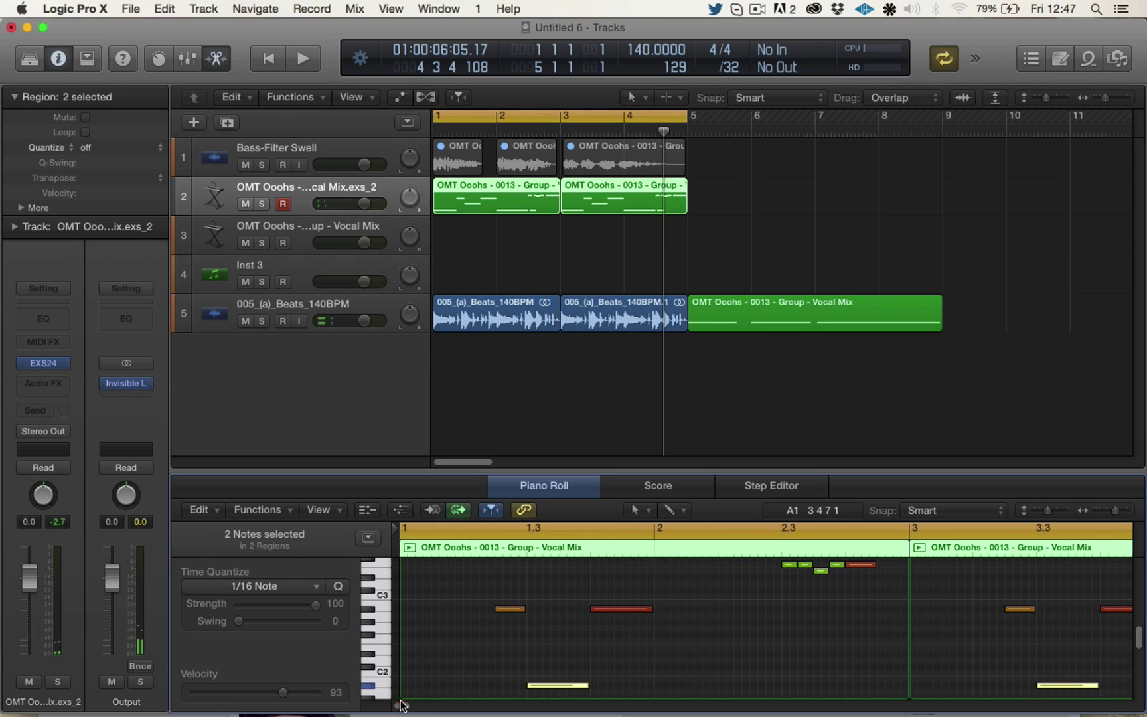
{"action": "left_click", "coordinate": [377, 689]}
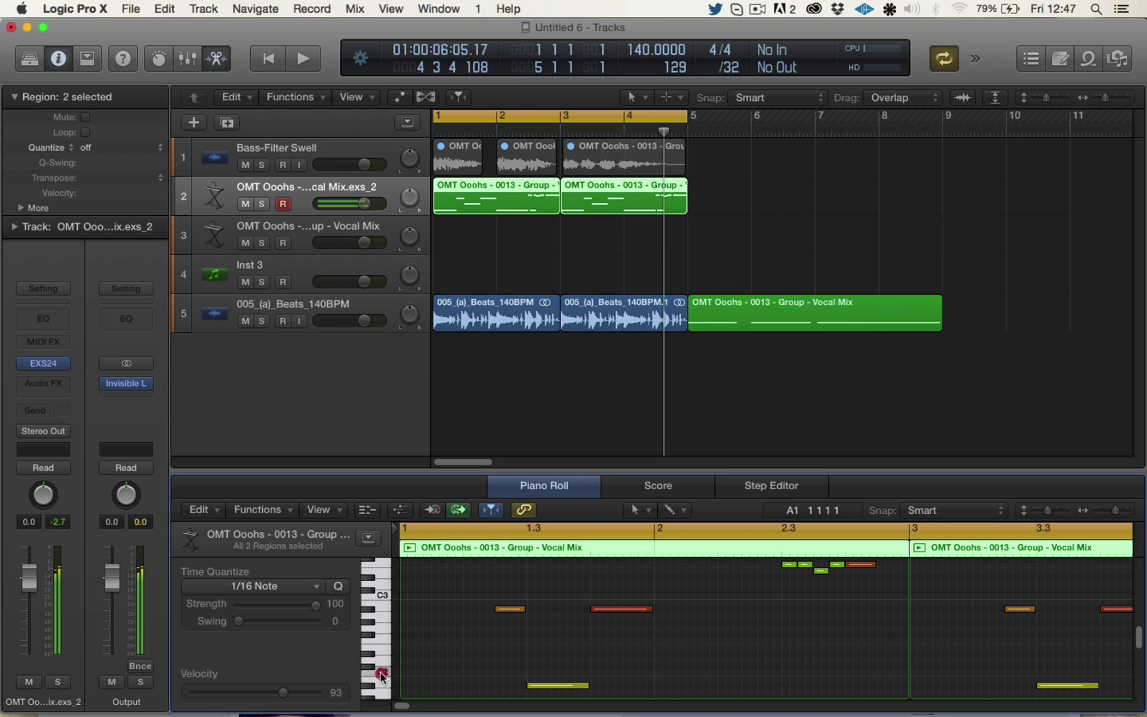
{"action": "left_click", "coordinate": [380, 672]}
Step: In the EXS24 instrument editor, extend the lowest zone's range down to B-1 and audition a key just below C1
{"action": "left_click", "coordinate": [40, 363]}
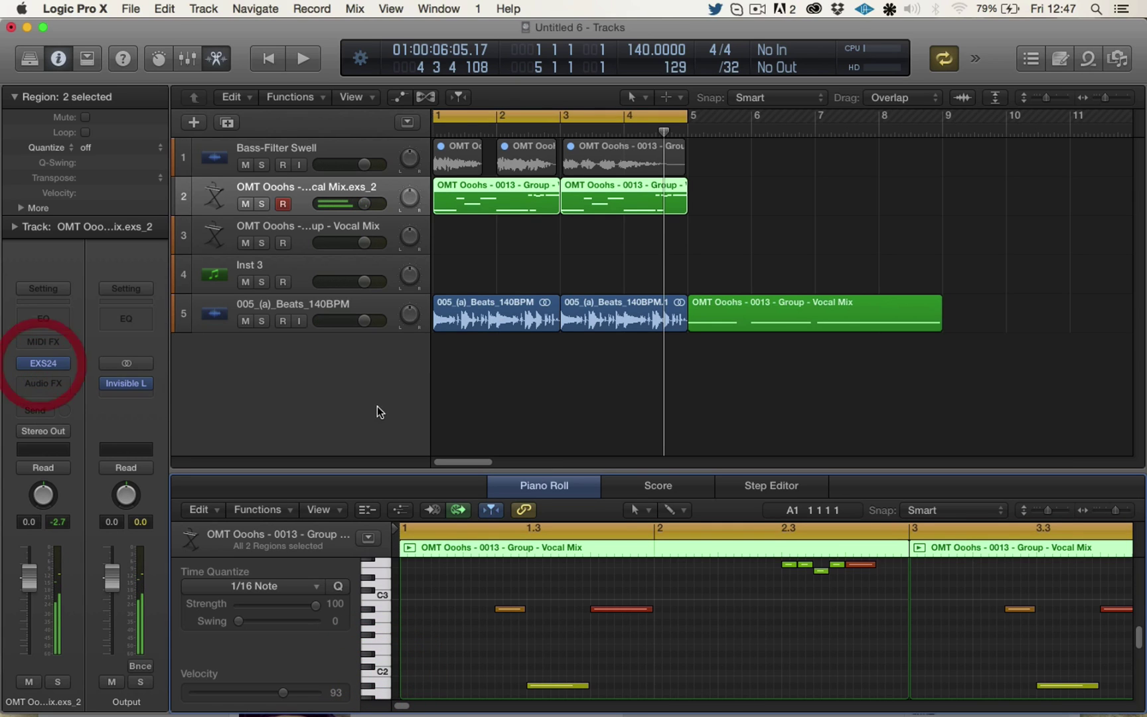
{"action": "left_click", "coordinate": [41, 364]}
{"action": "left_click", "coordinate": [532, 148]}
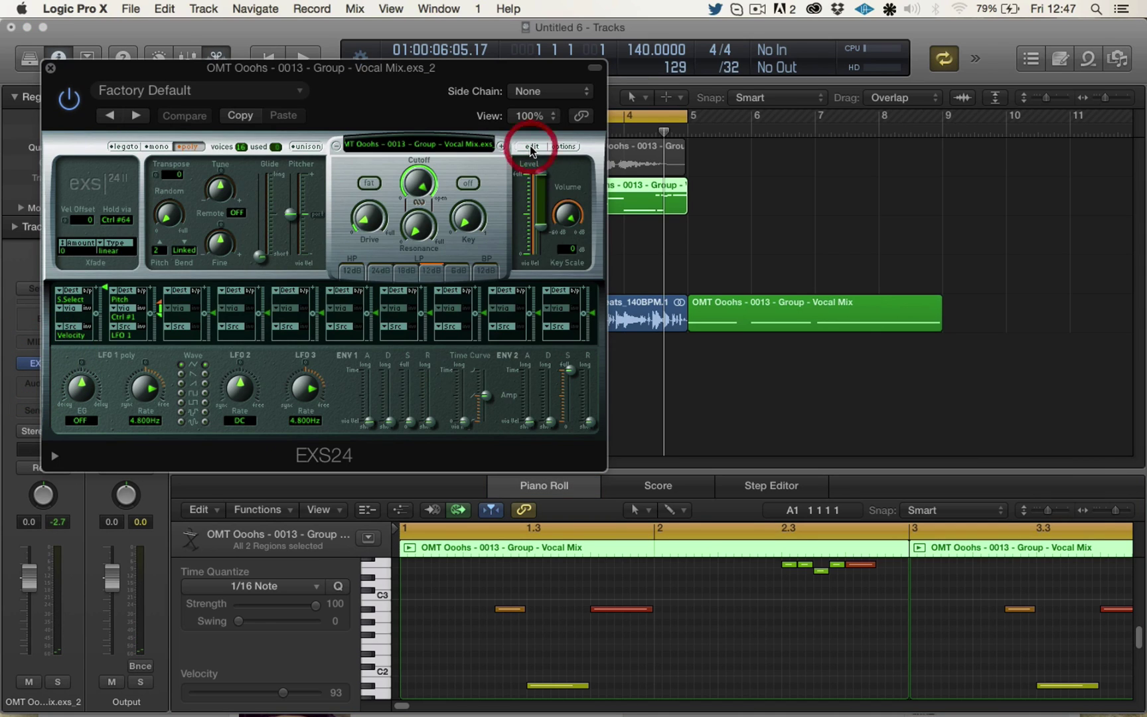
{"action": "left_click", "coordinate": [494, 613]}
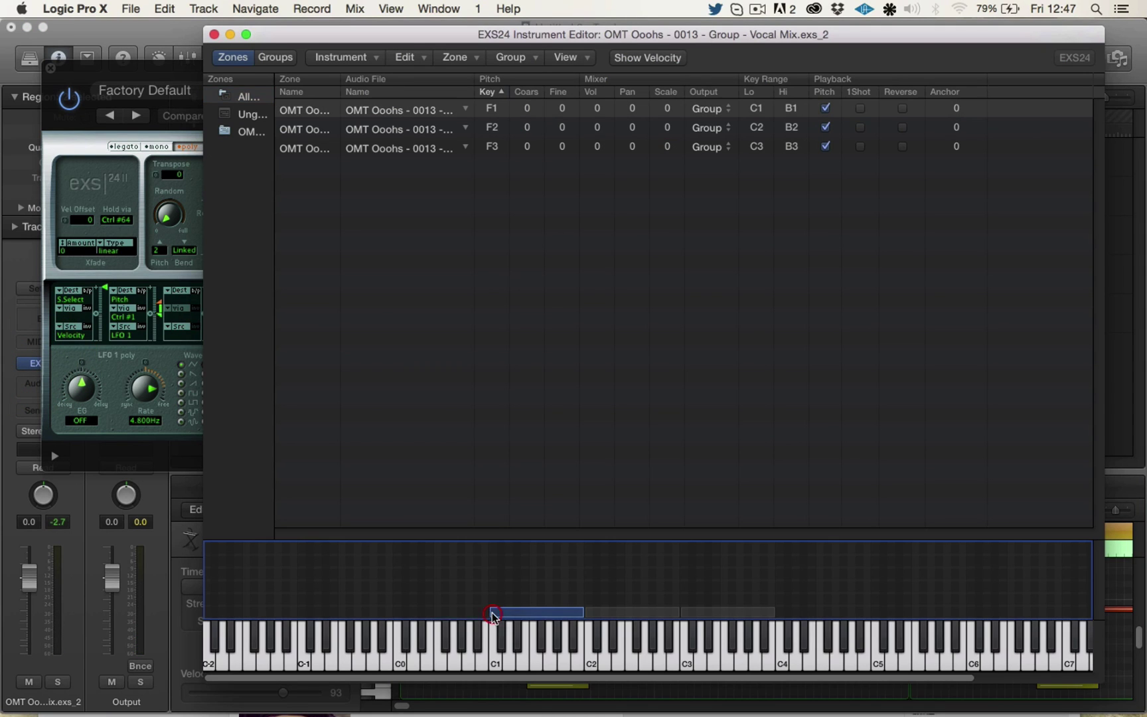
{"action": "left_click_drag", "start_coordinate": [491, 612], "coordinate": [396, 612]}
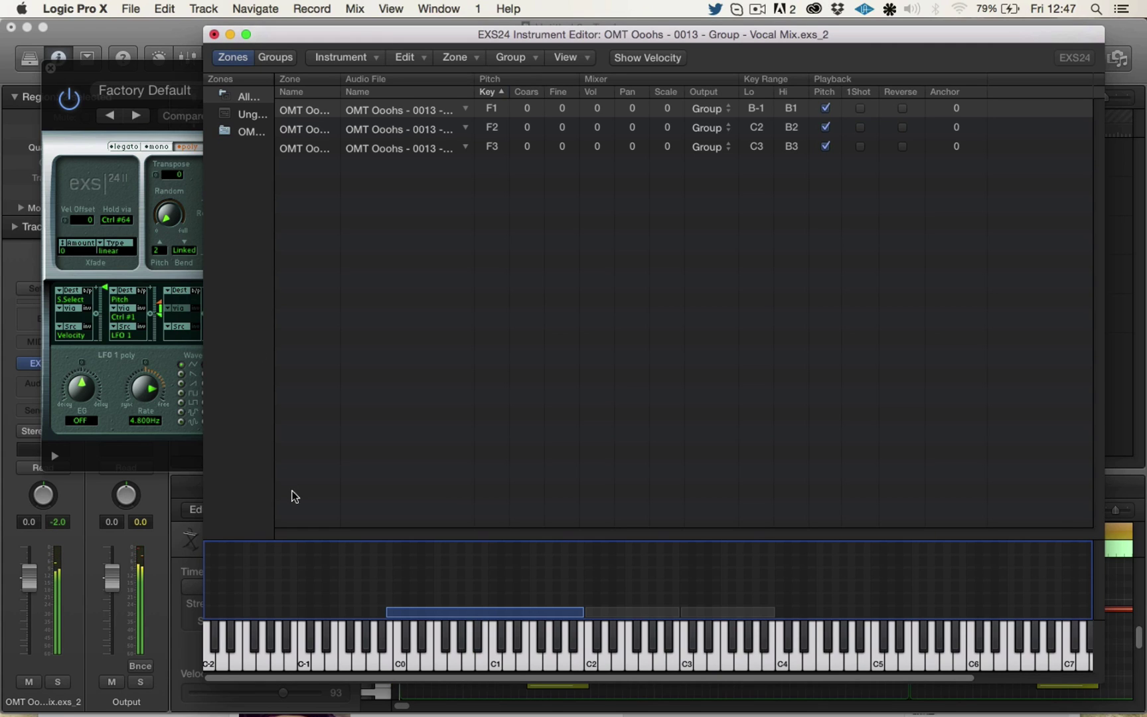
{"action": "left_click", "coordinate": [475, 642]}
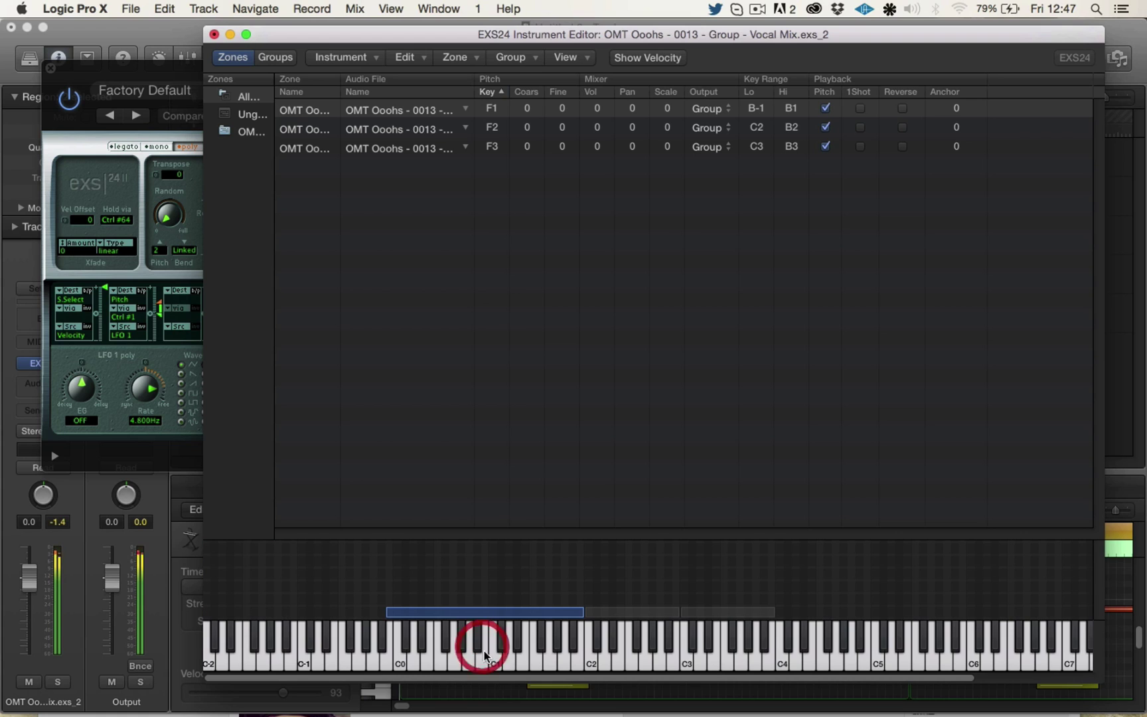
Step: Open the F1 zone's audio in the Sample Editor, trim its region start to about sample 2778104, and close the editor
{"action": "left_click", "coordinate": [466, 109]}
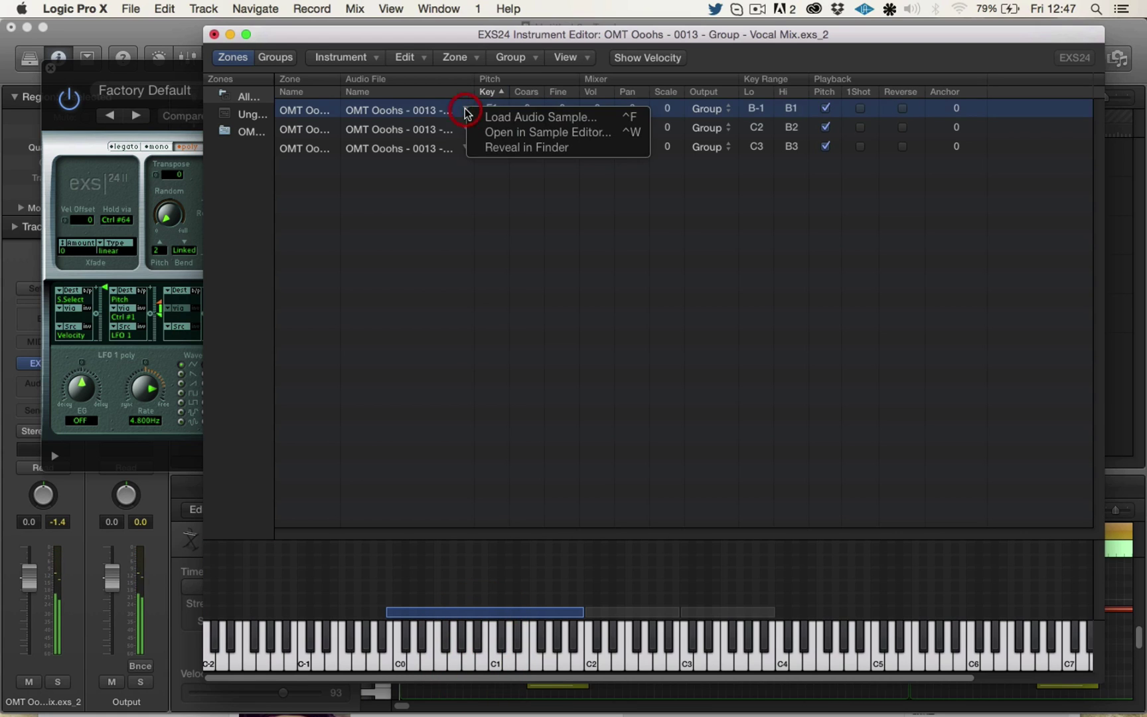
{"action": "left_click", "coordinate": [491, 138]}
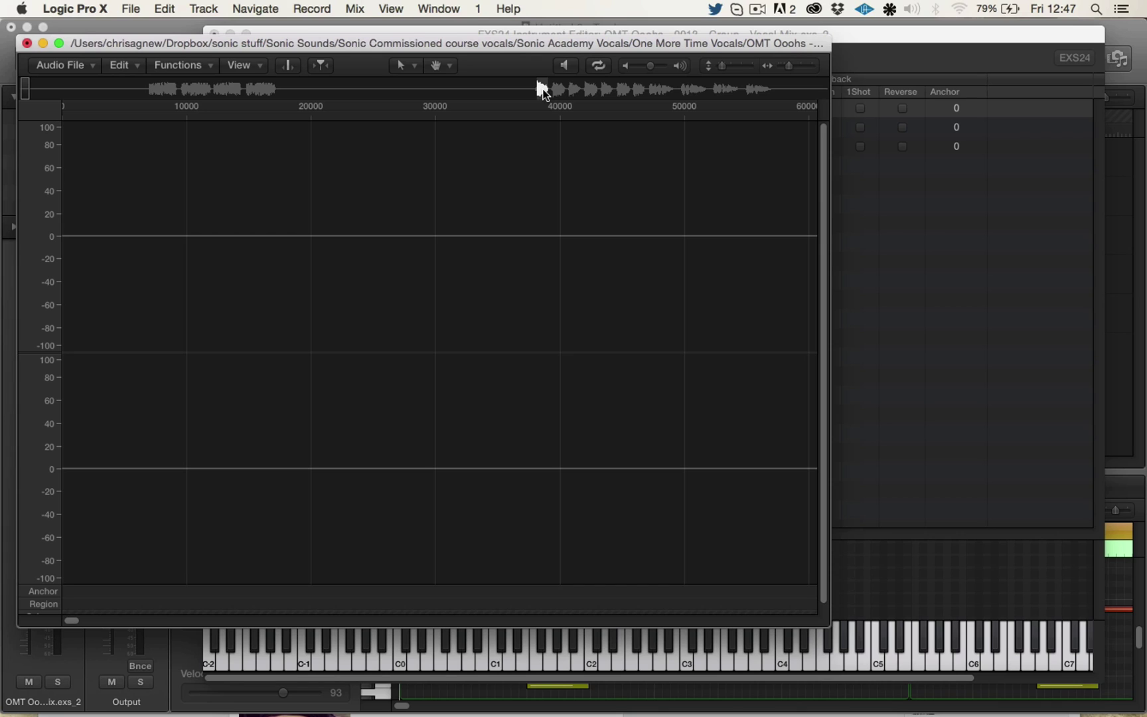
{"action": "left_click", "coordinate": [542, 92]}
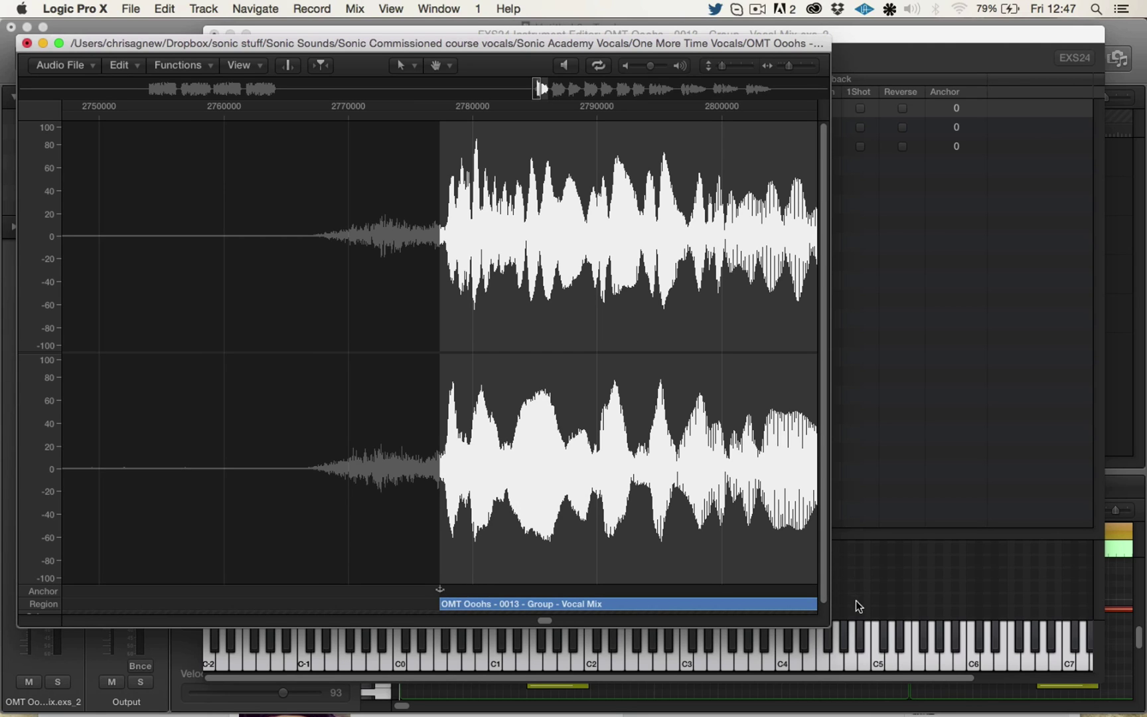
{"action": "left_click_drag", "start_coordinate": [832, 572], "coordinate": [920, 581]}
{"action": "left_click_drag", "start_coordinate": [442, 552], "coordinate": [452, 557]}
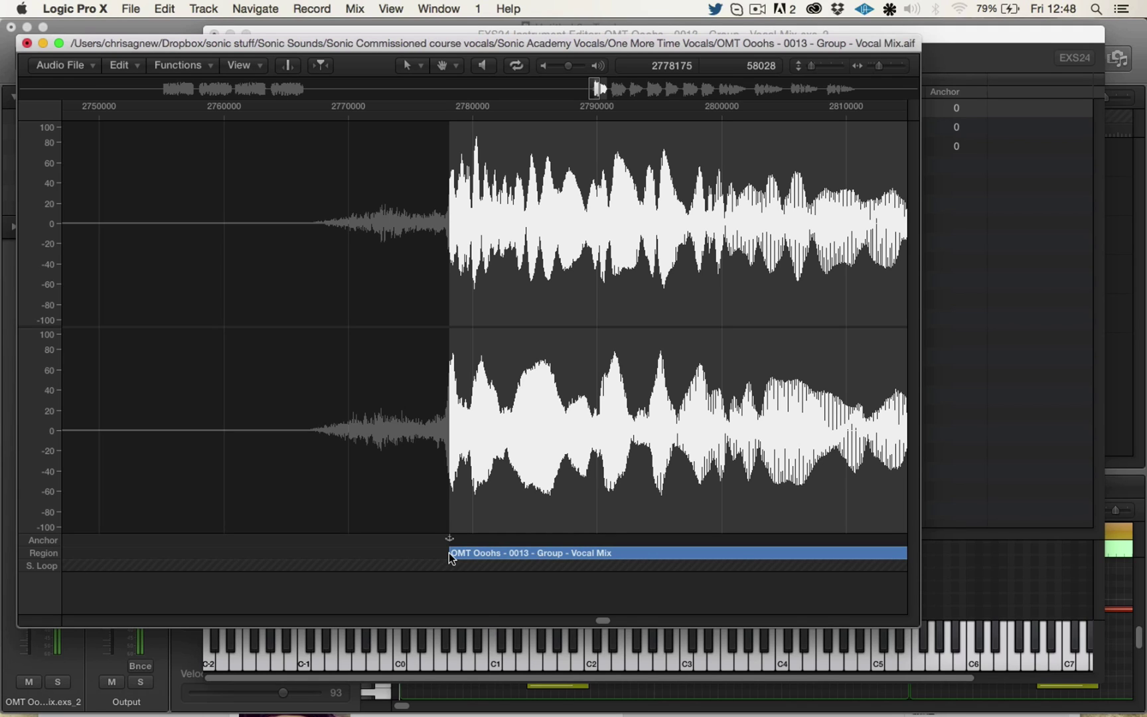
{"action": "left_click", "coordinate": [447, 555]}
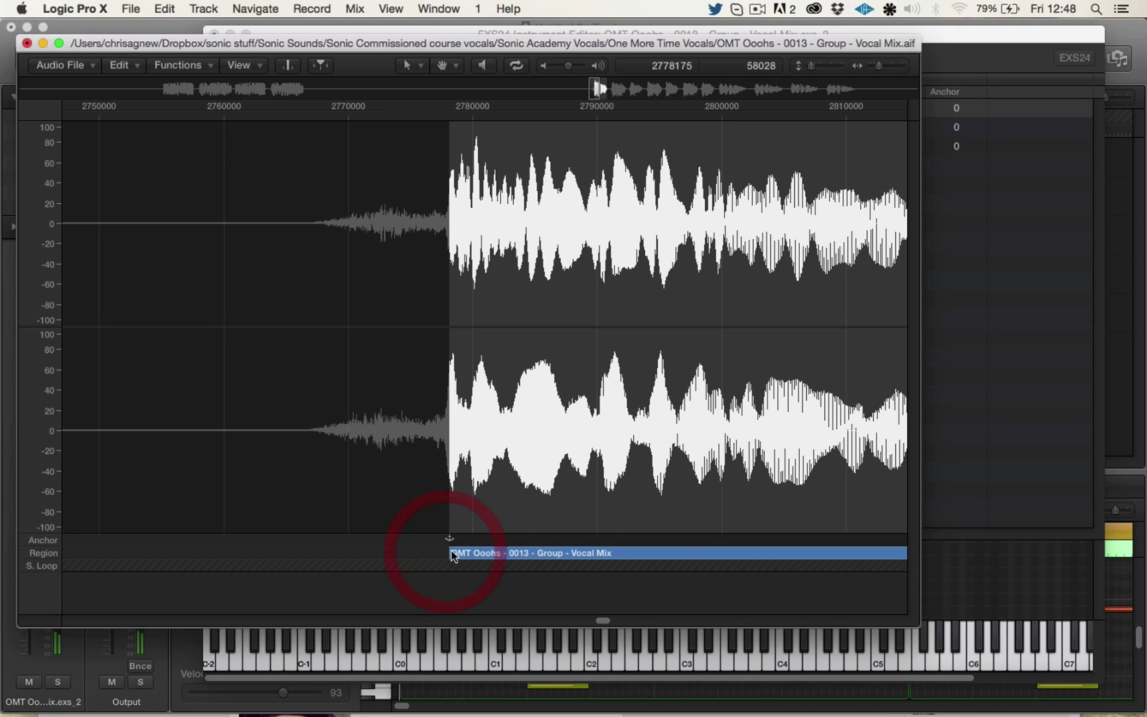
{"action": "left_click_drag", "start_coordinate": [450, 553], "coordinate": [434, 555]}
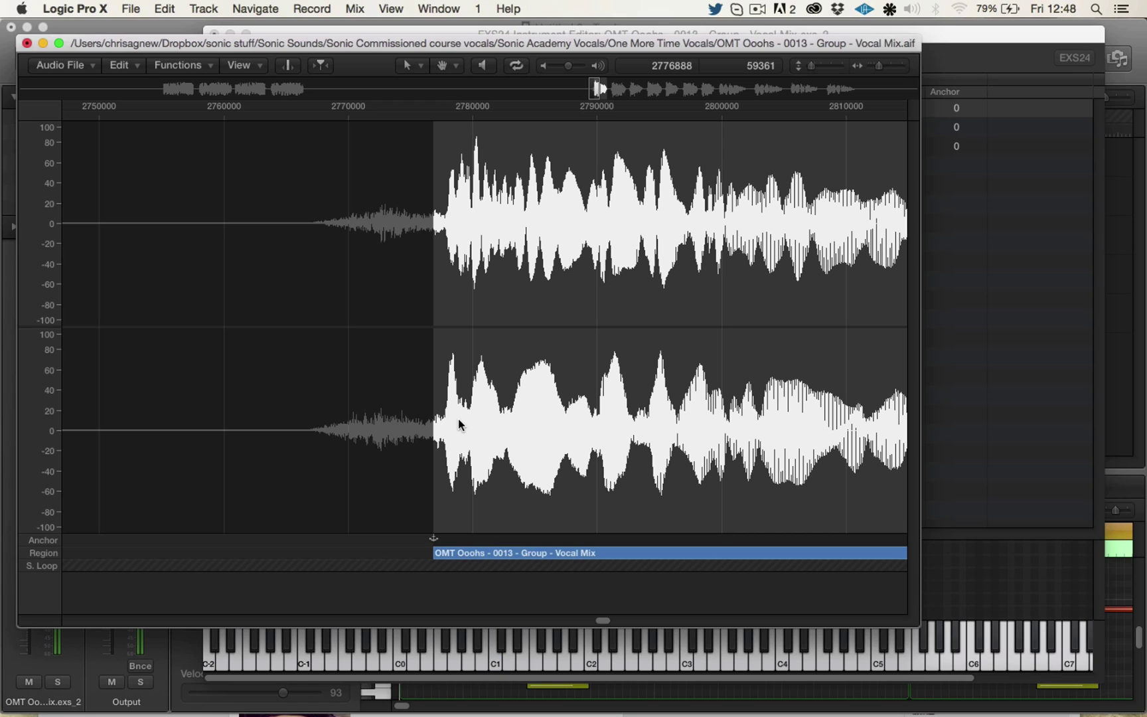
{"action": "left_click_drag", "start_coordinate": [435, 555], "coordinate": [449, 555]}
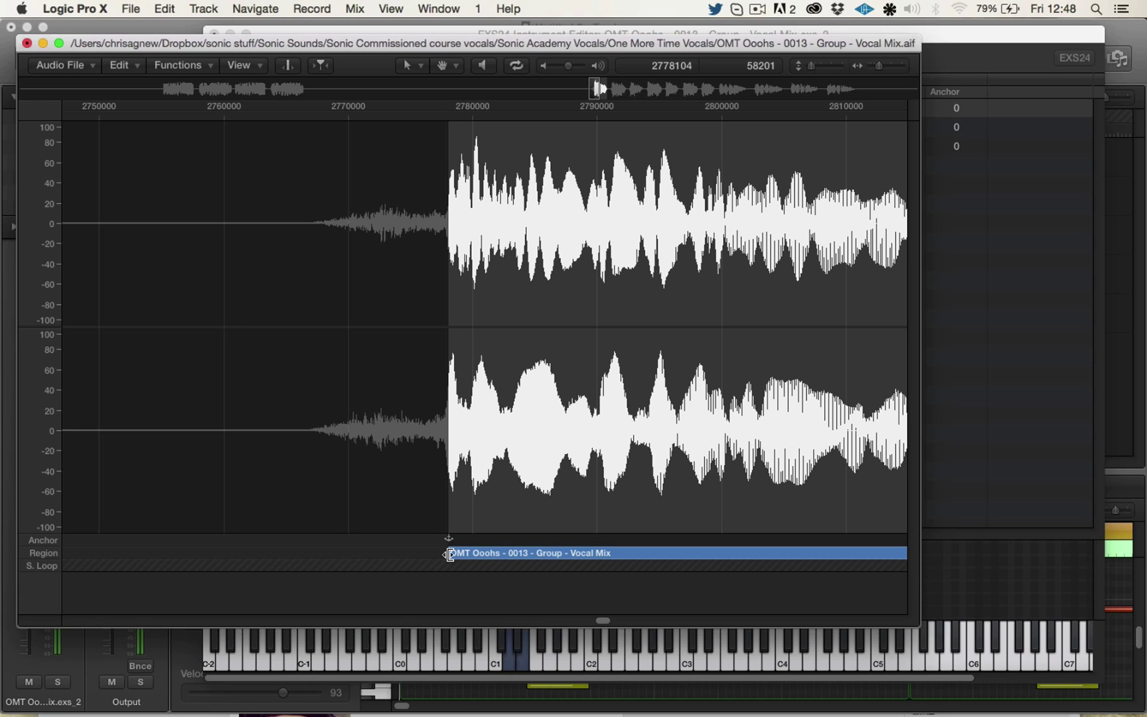
{"action": "left_click", "coordinate": [26, 43]}
Step: Open the F2 zone's audio in the Sample Editor, trim its region start to about sample 2864560, and close the editor
{"action": "left_click", "coordinate": [466, 128]}
{"action": "left_click", "coordinate": [478, 156]}
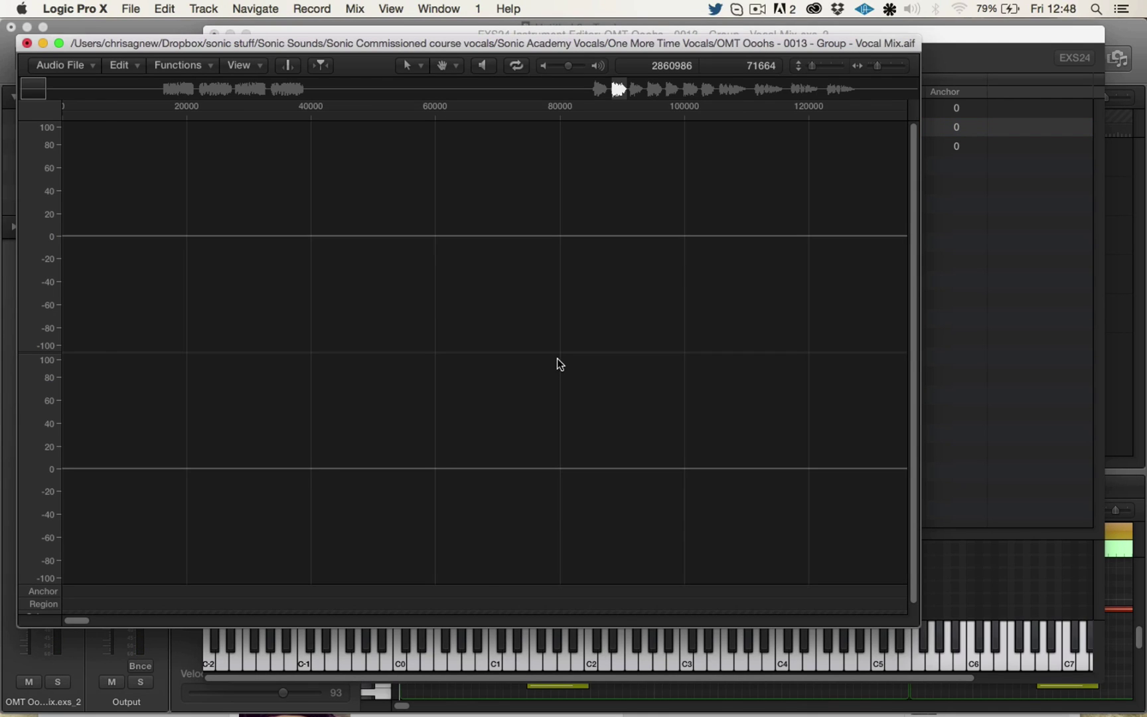
{"action": "left_click_drag", "start_coordinate": [490, 605], "coordinate": [507, 602]}
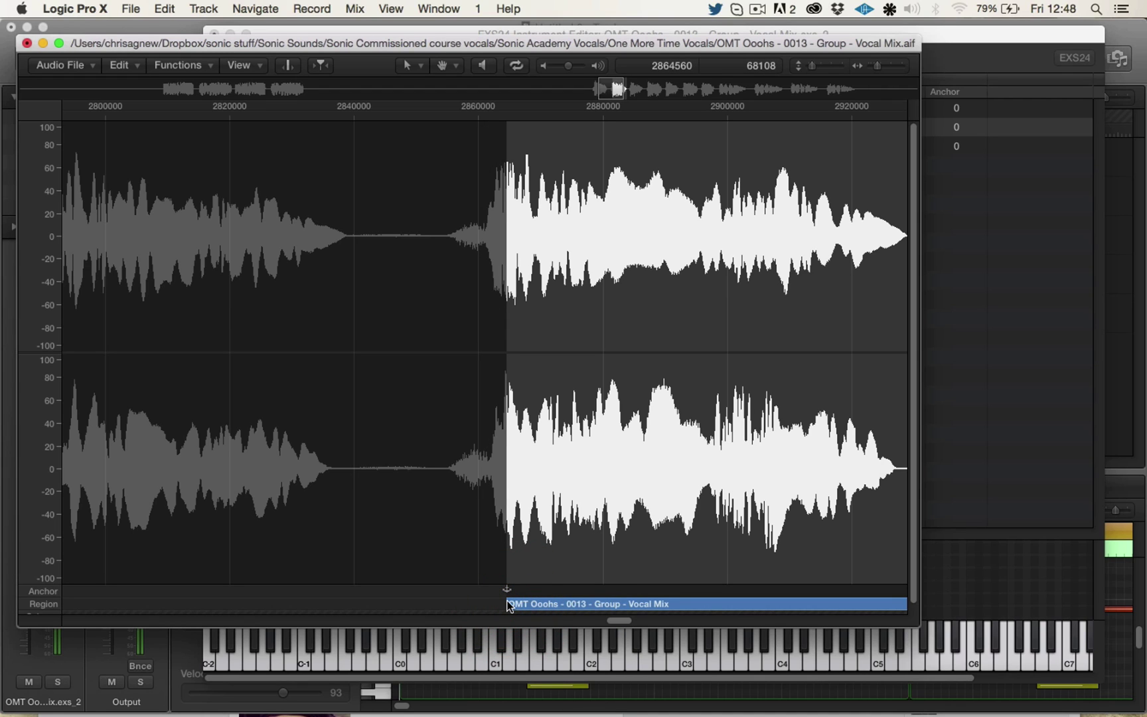
{"action": "left_click", "coordinate": [26, 44]}
Step: Open the F3 zone's audio in the Sample Editor, trim its region start to about sample 3385551, and close the editor
{"action": "left_click", "coordinate": [439, 149]}
{"action": "right_click", "coordinate": [461, 150]}
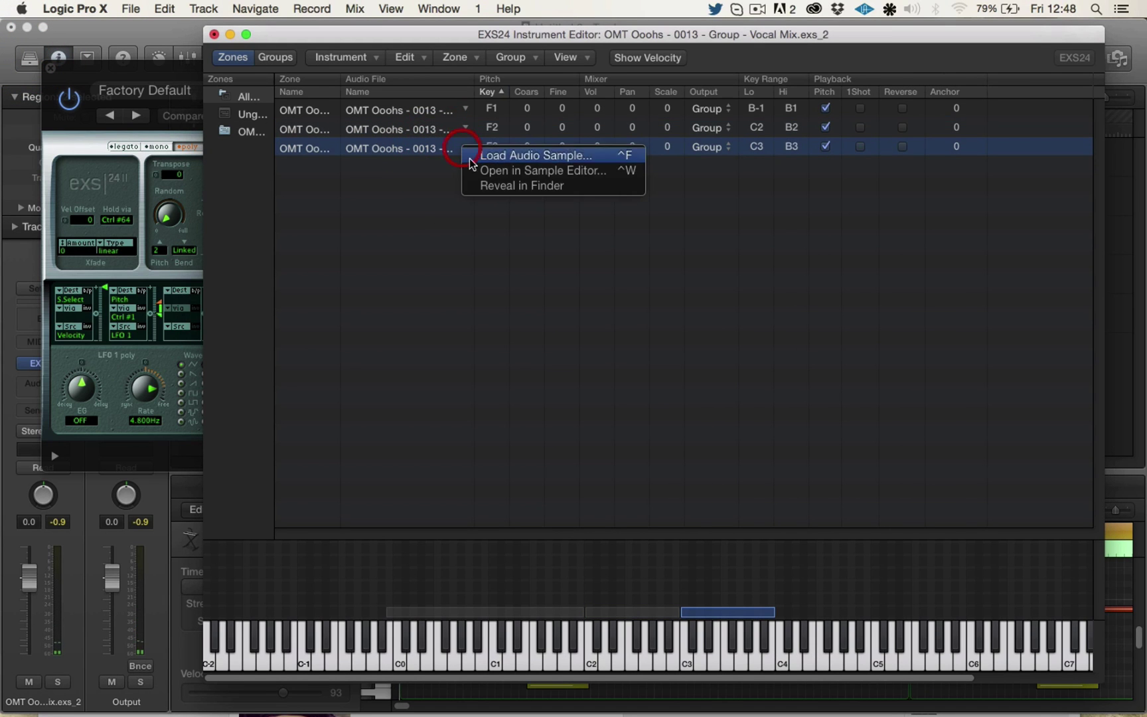
{"action": "left_click", "coordinate": [477, 171]}
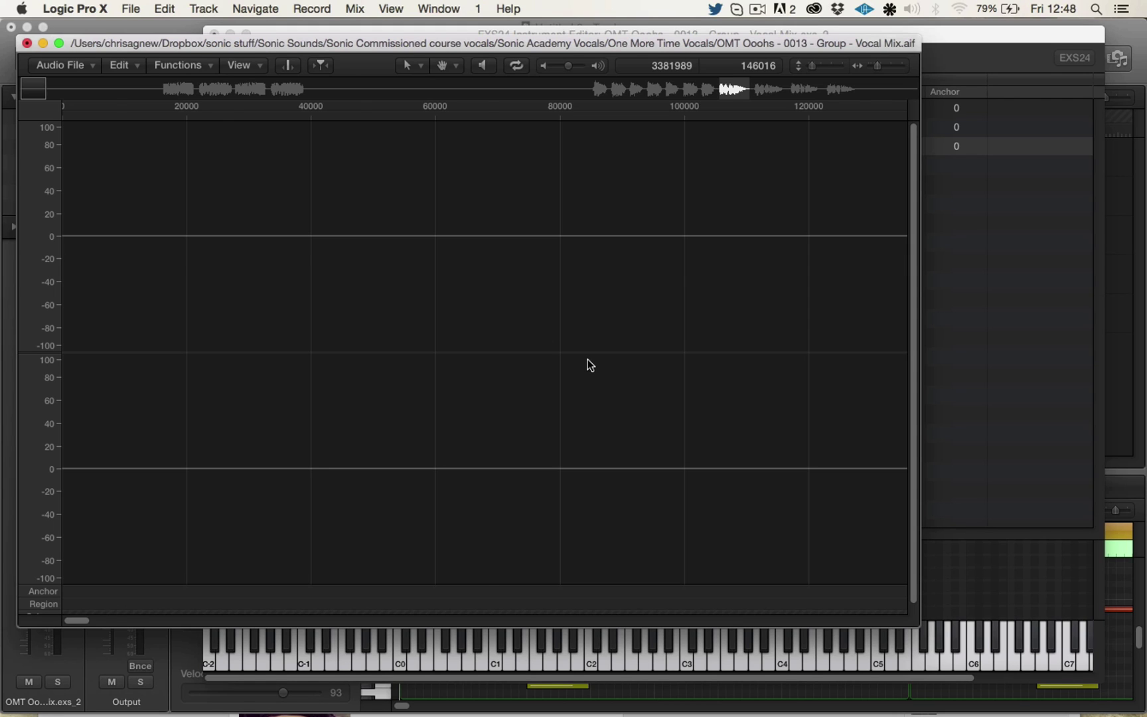
{"action": "left_click_drag", "start_coordinate": [485, 605], "coordinate": [505, 609]}
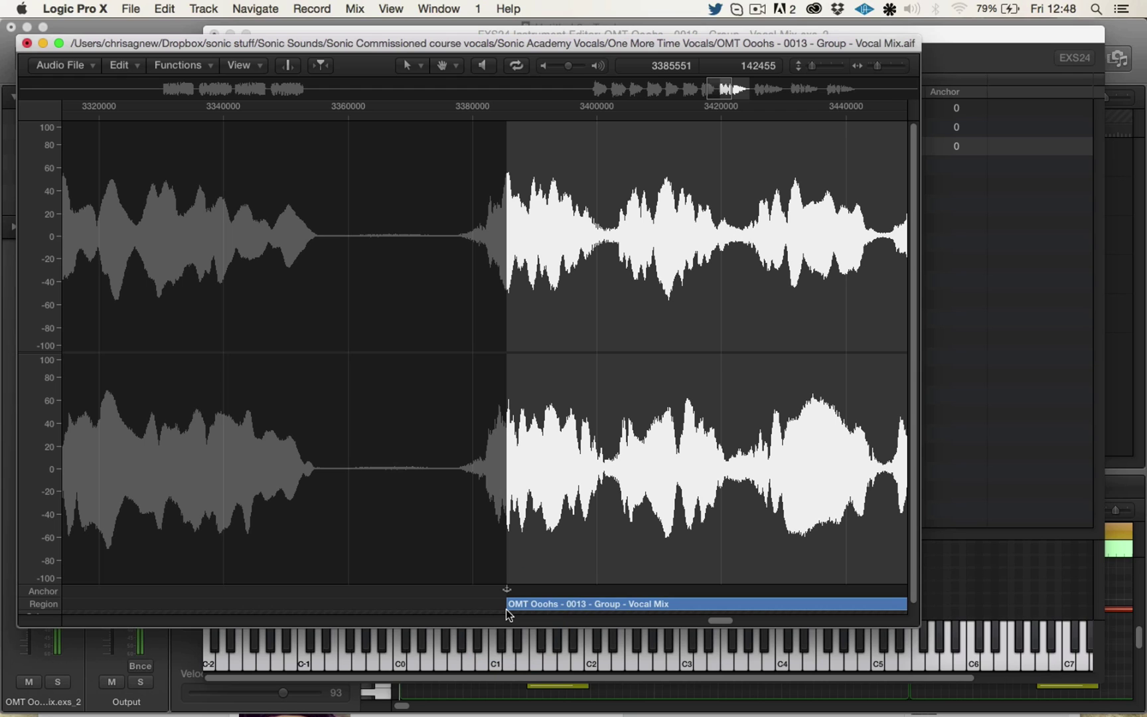
{"action": "left_click", "coordinate": [27, 44]}
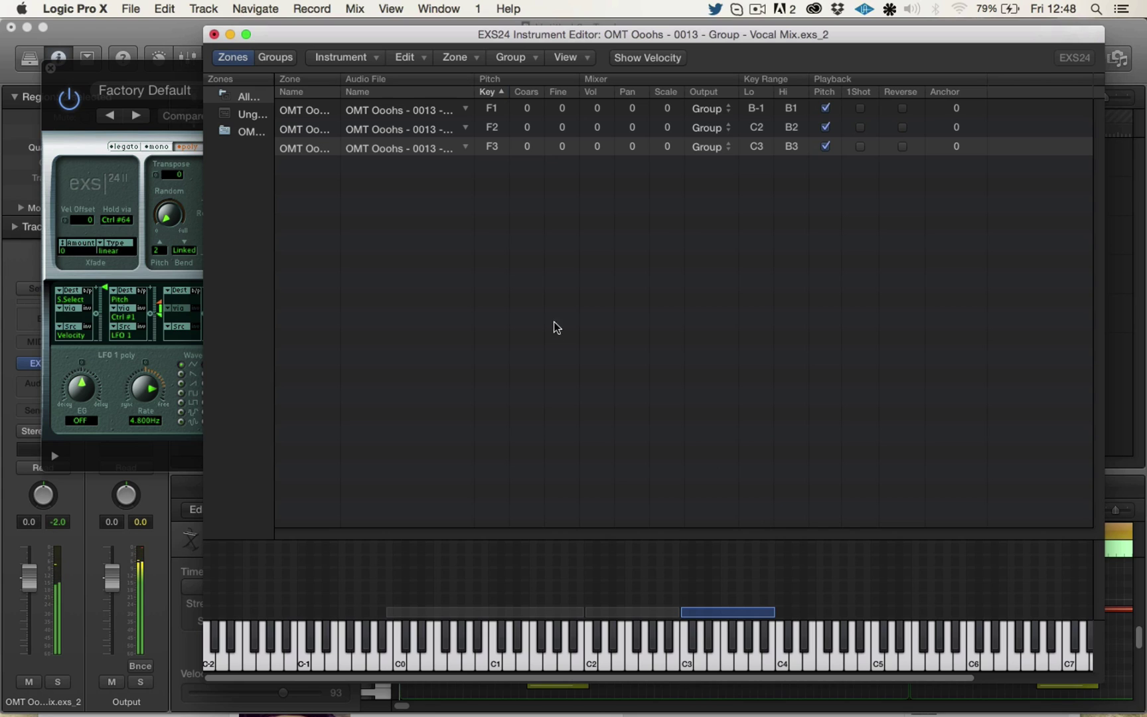
Step: Reopen the F3 zone's audio and move its region start further in, to about sample 3392839
{"action": "double_click", "coordinate": [432, 148]}
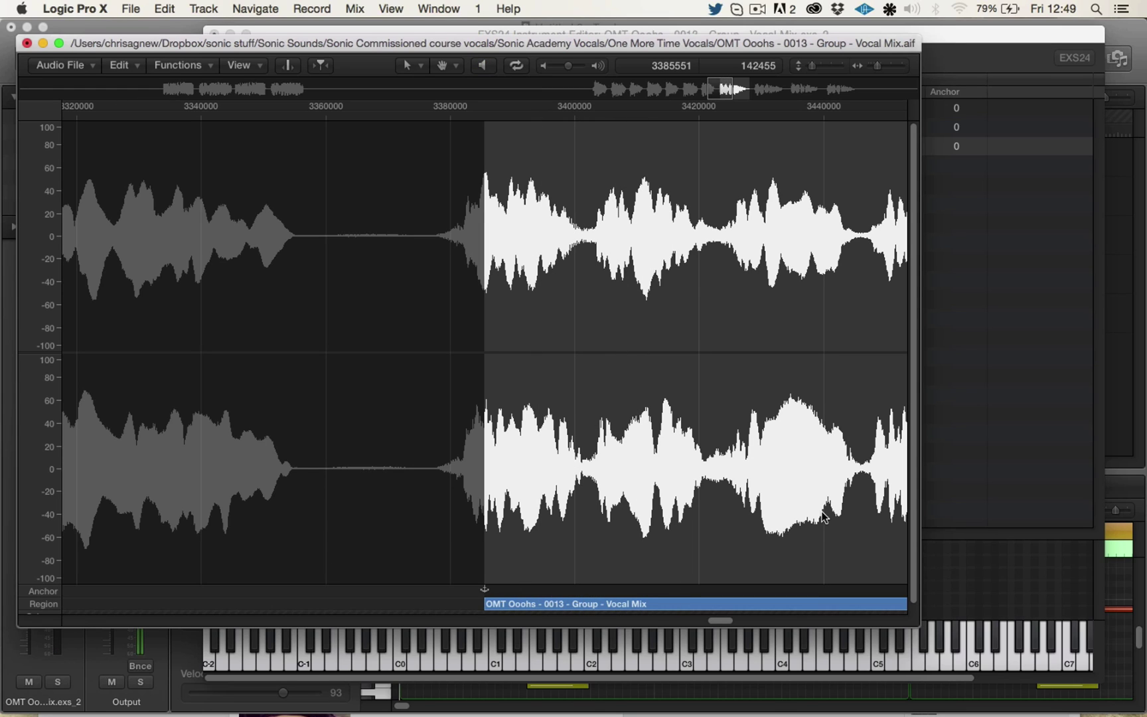
{"action": "left_click", "coordinate": [1129, 488]}
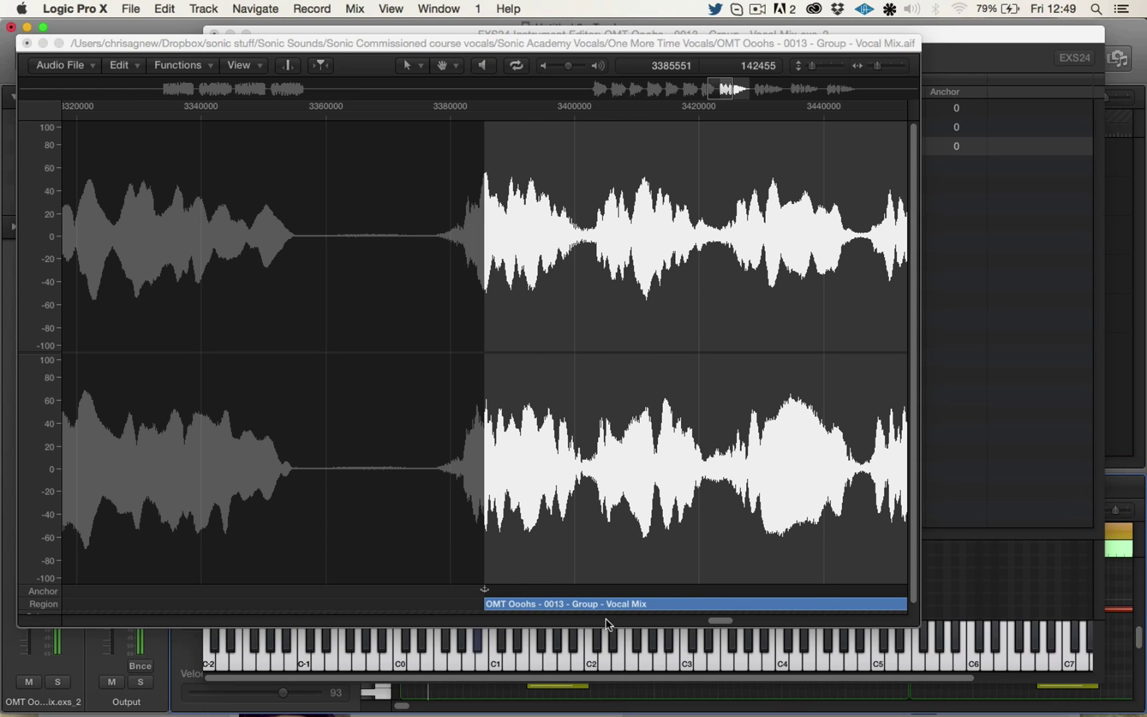
{"action": "left_click_drag", "start_coordinate": [486, 603], "coordinate": [532, 604]}
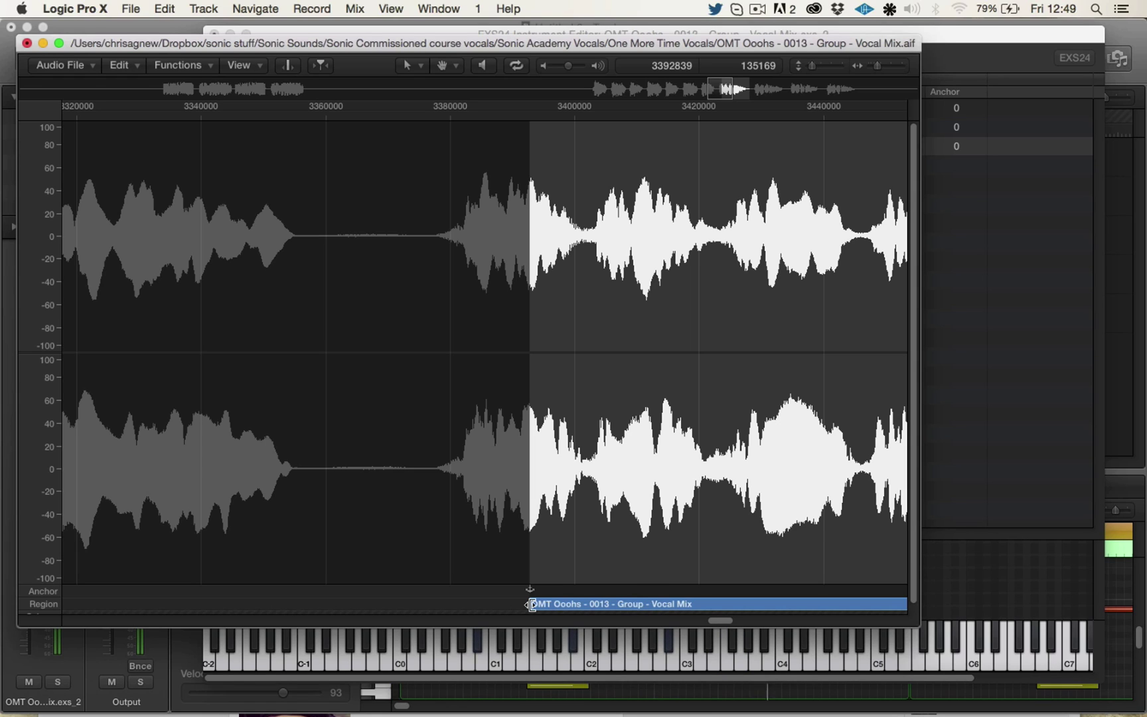
Step: Audition the F3 sample from its trimmed region start, and return the focus to the main project window
{"action": "key", "text": "alt+space"}
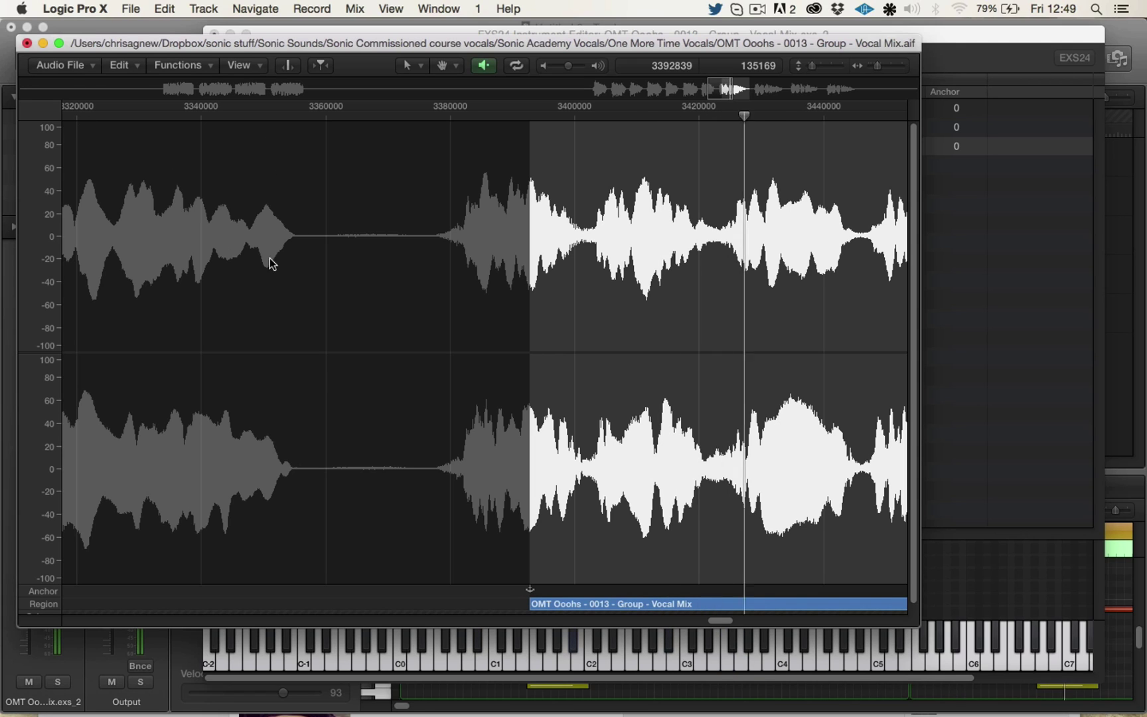
{"action": "key", "text": "alt+space"}
{"action": "key", "text": "alt+space"}
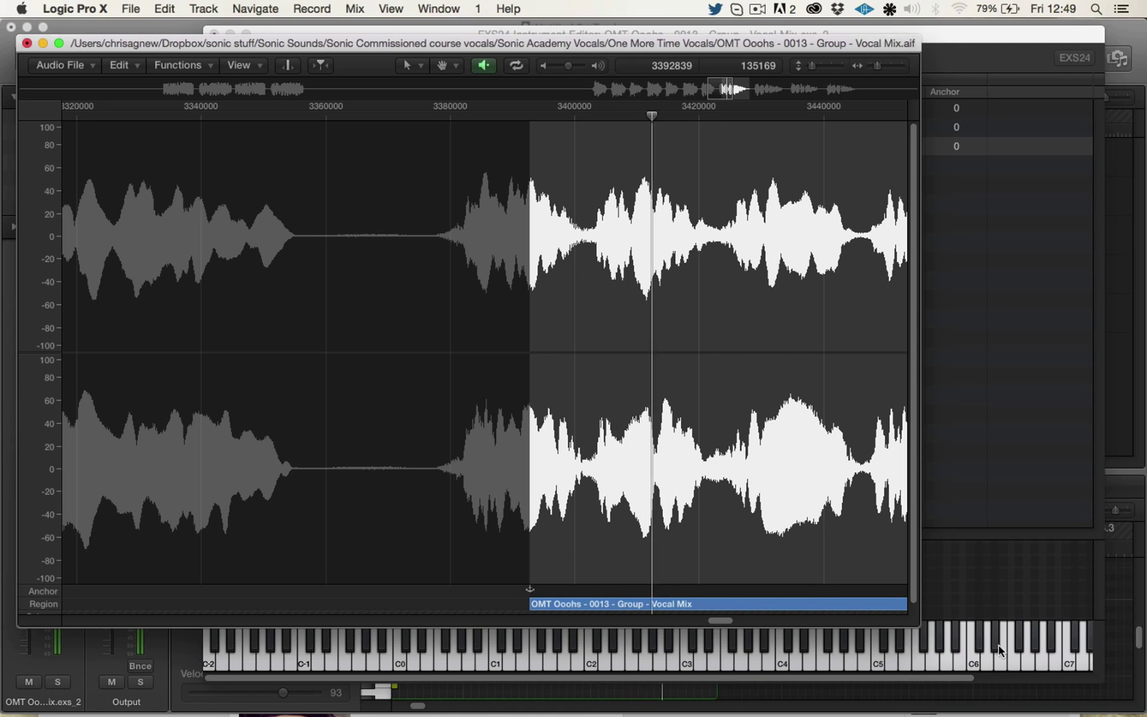
{"action": "left_click", "coordinate": [1130, 490]}
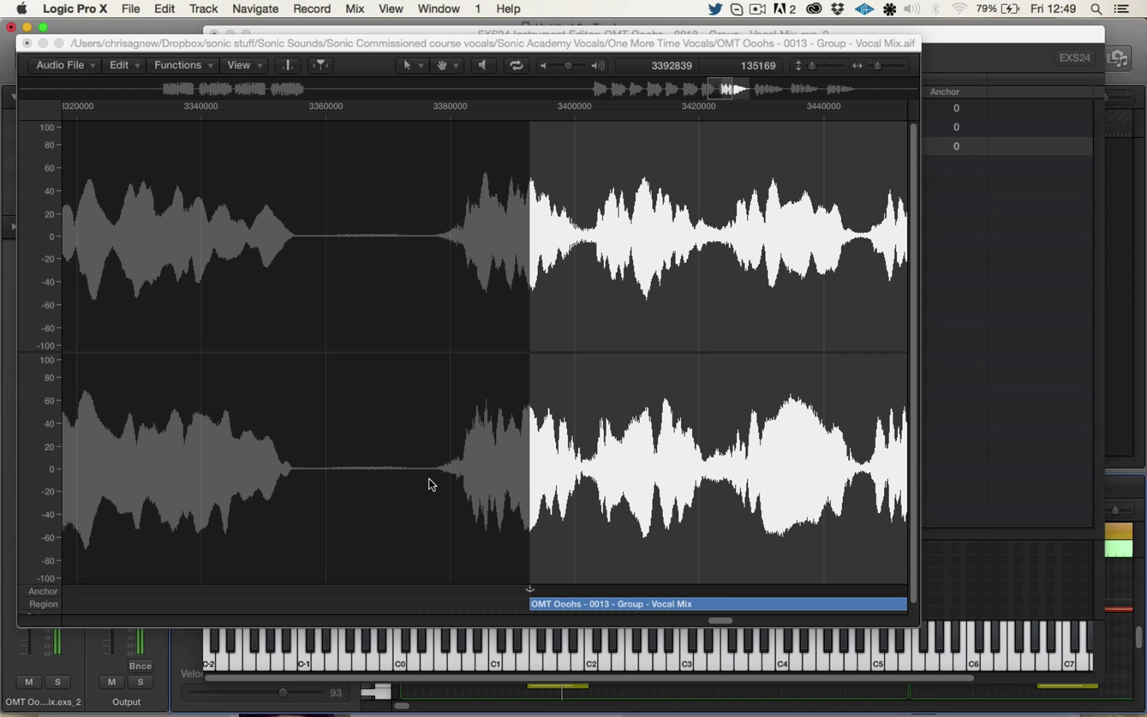
Step: Try moving the F3 region's start further in to about sample 3397804, and play the loop to hear it
{"action": "left_click", "coordinate": [531, 604]}
{"action": "left_click_drag", "start_coordinate": [531, 603], "coordinate": [562, 603]}
{"action": "key", "text": "space"}
{"action": "key", "text": "space"}
{"action": "left_click", "coordinate": [1129, 489]}
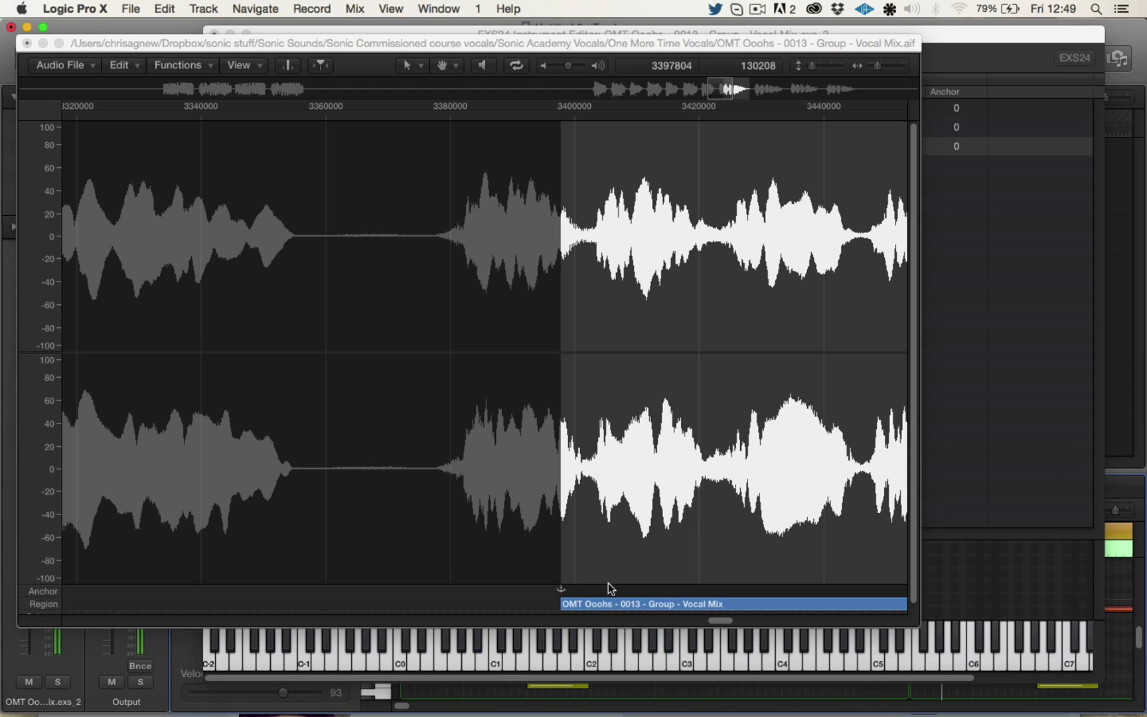
Step: Move the F3 region's start back to about sample 3392924 and close the Sample Editor
{"action": "left_click", "coordinate": [562, 603]}
{"action": "left_click_drag", "start_coordinate": [560, 604], "coordinate": [529, 601]}
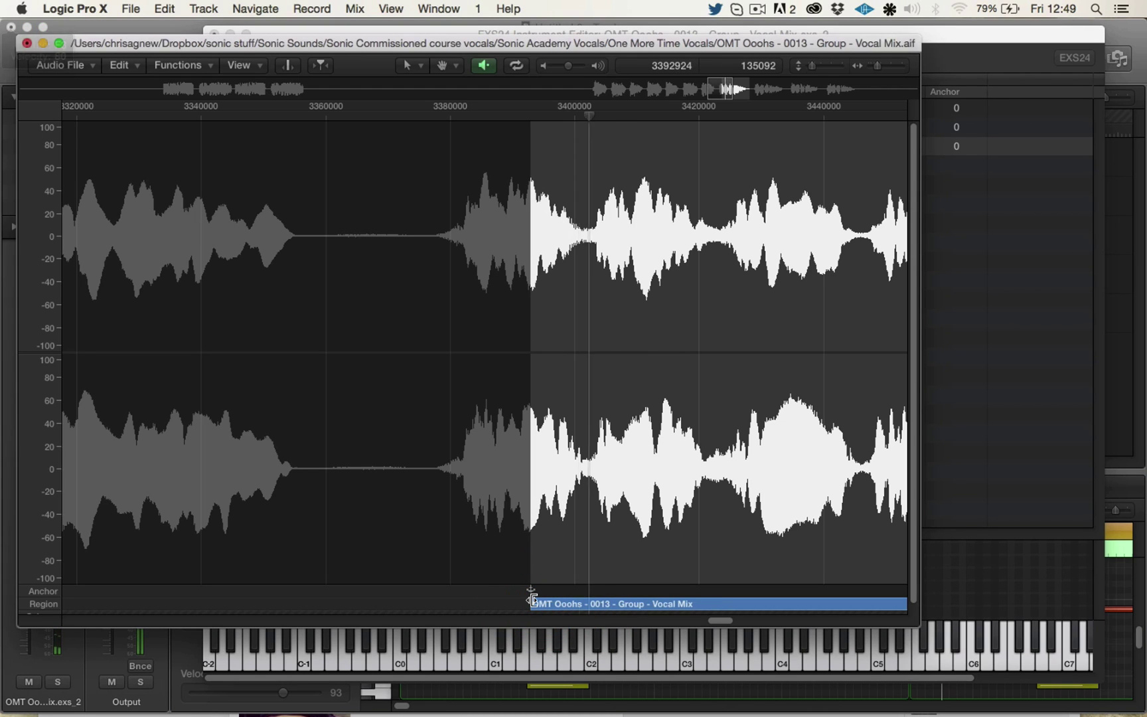
{"action": "left_click", "coordinate": [1129, 491]}
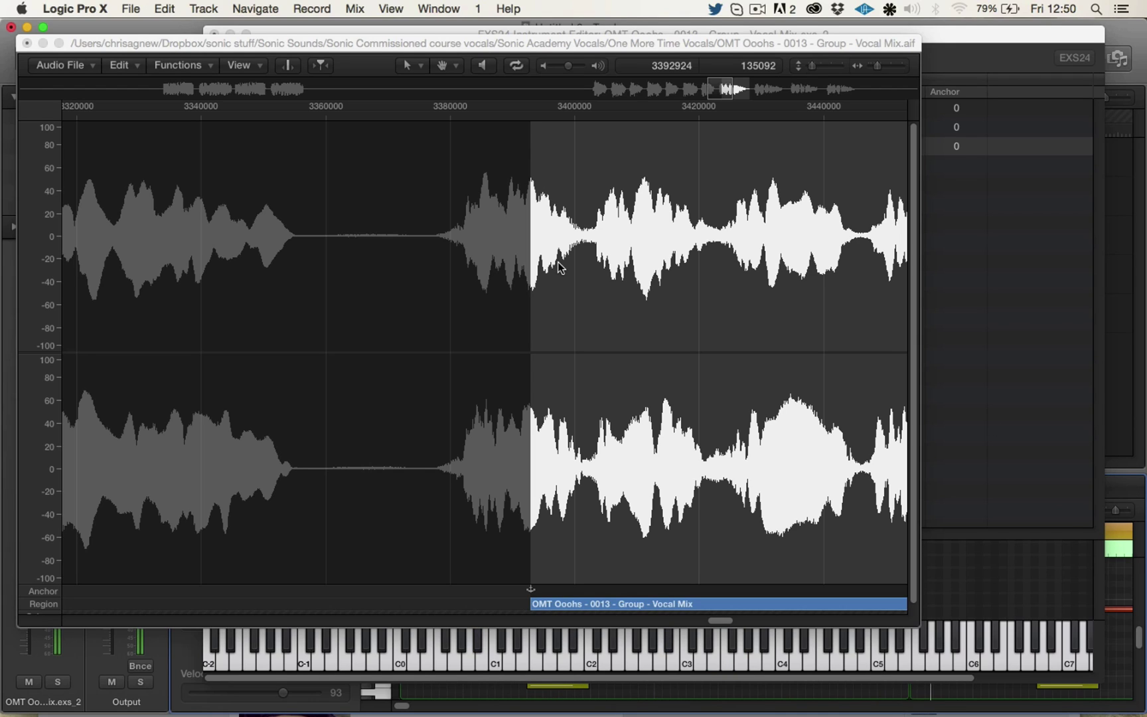
{"action": "left_click", "coordinate": [27, 43]}
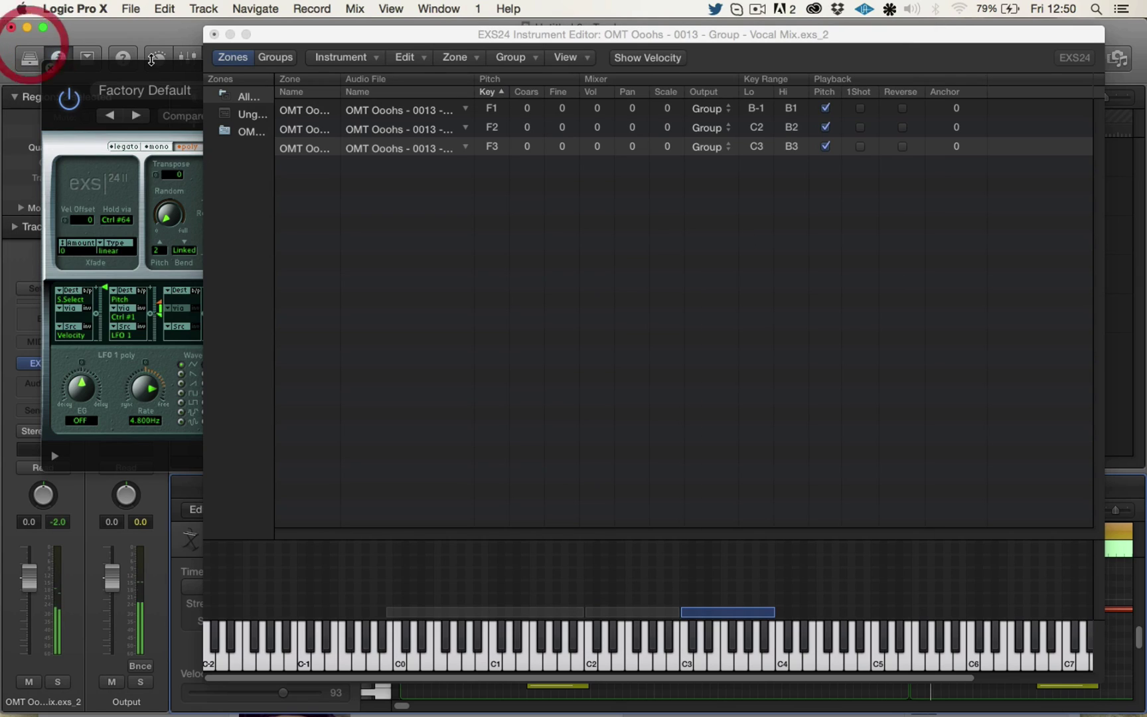
Step: Set the pan of the F2 zone to -15 and of the F3 zone to 17
{"action": "left_click", "coordinate": [435, 217]}
{"action": "mouse_move", "coordinate": [631, 112]}
{"action": "left_mouse_down"}
{"action": "mouse_move", "coordinate": [628, 146]}
{"action": "mouse_move", "coordinate": [632, 135]}
{"action": "left_mouse_up"}
{"action": "left_click", "coordinate": [634, 107]}
{"action": "key", "text": "space"}
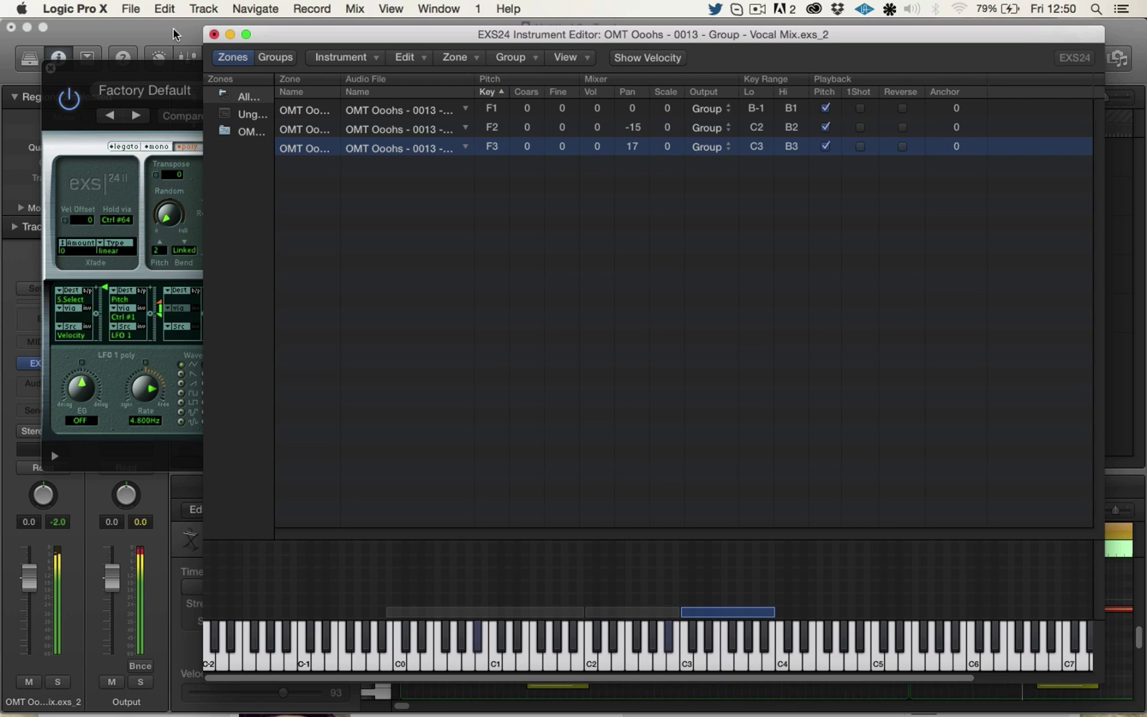
Step: Close the EXS24 Instrument Editor, saving the changes to the vocal instrument, and stop playback
{"action": "left_click", "coordinate": [215, 35]}
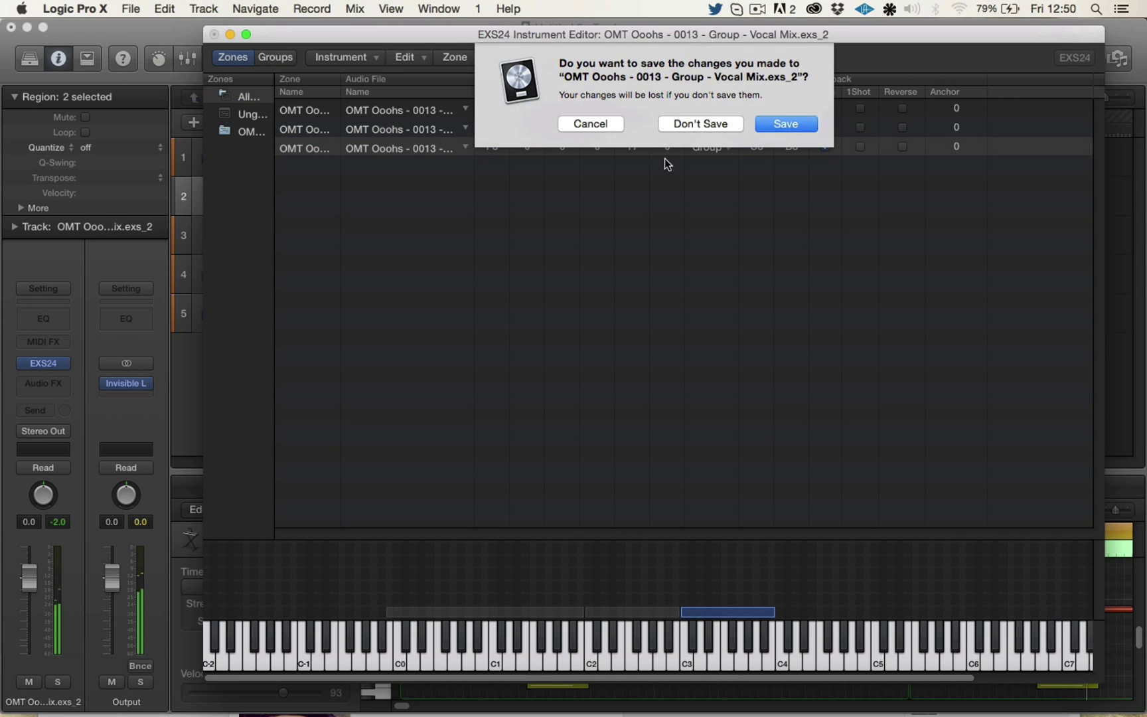
{"action": "left_click", "coordinate": [810, 125]}
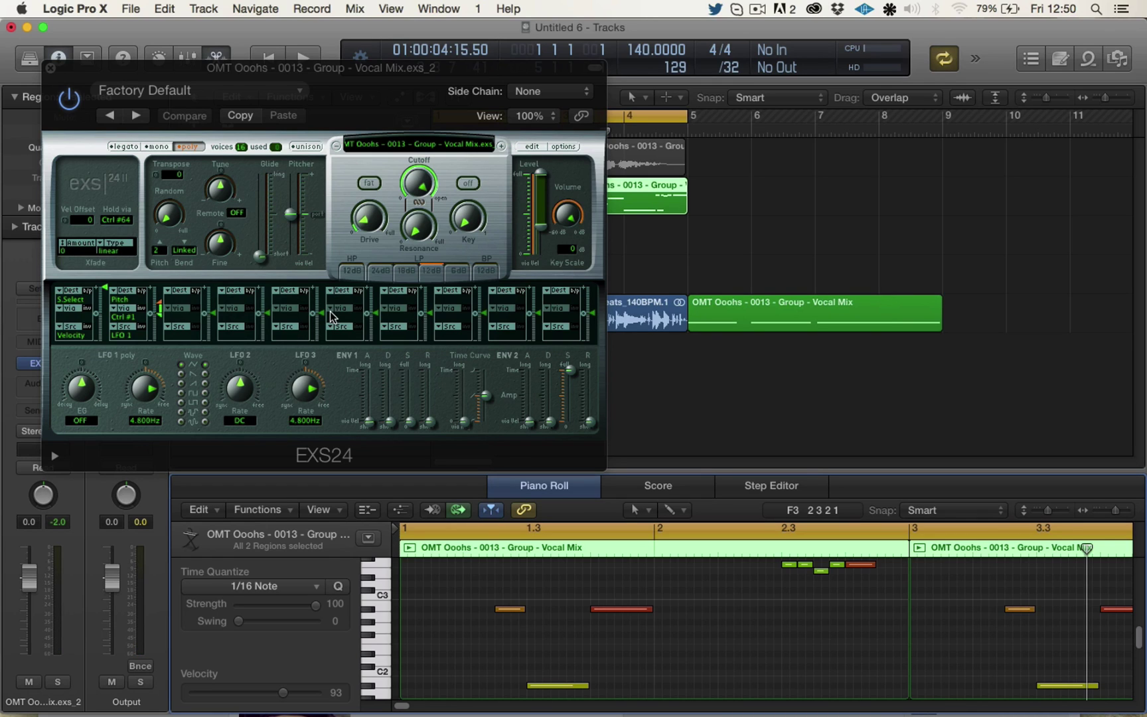
{"action": "key", "text": "space"}
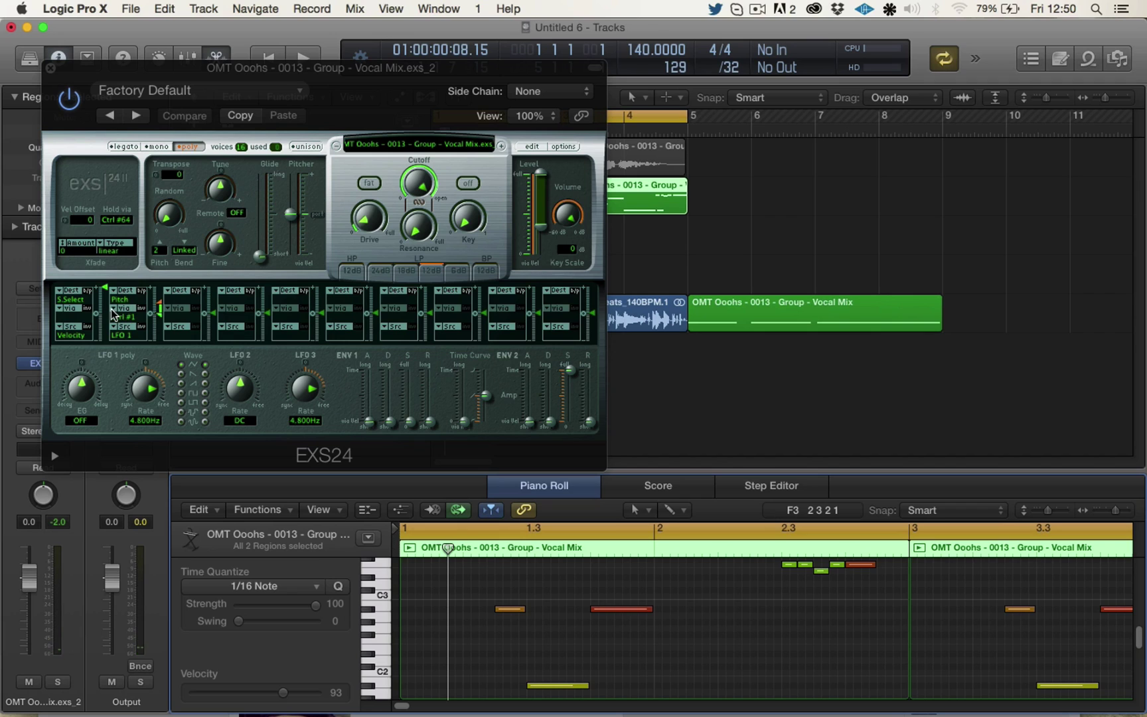
Step: In the EXS24 modulation slot targeting Pitch, clear the via source and set the modulation source to Env1
{"action": "left_click", "coordinate": [112, 314]}
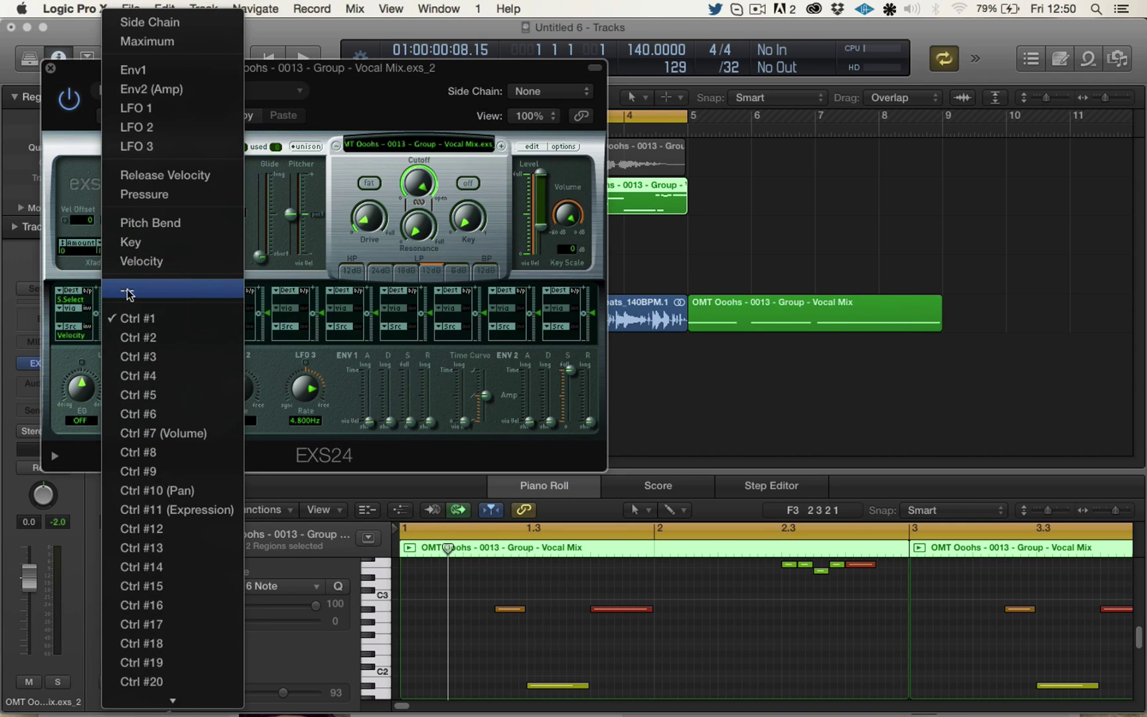
{"action": "left_click", "coordinate": [127, 294]}
{"action": "left_click", "coordinate": [115, 328]}
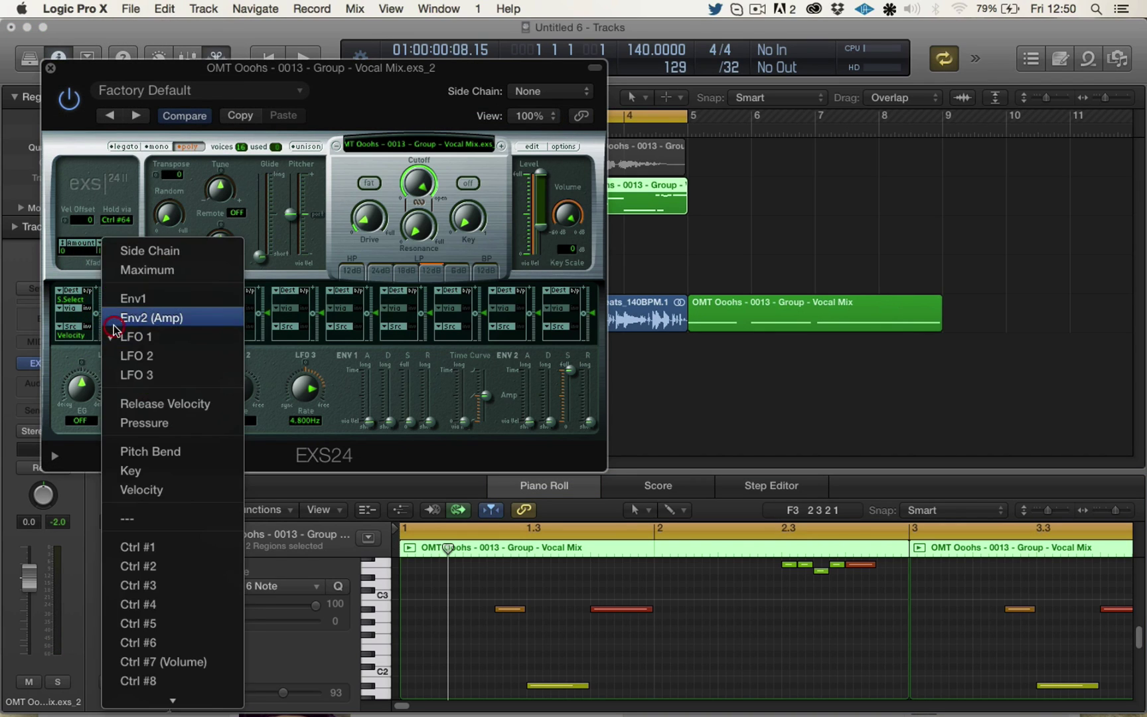
{"action": "left_click", "coordinate": [151, 318]}
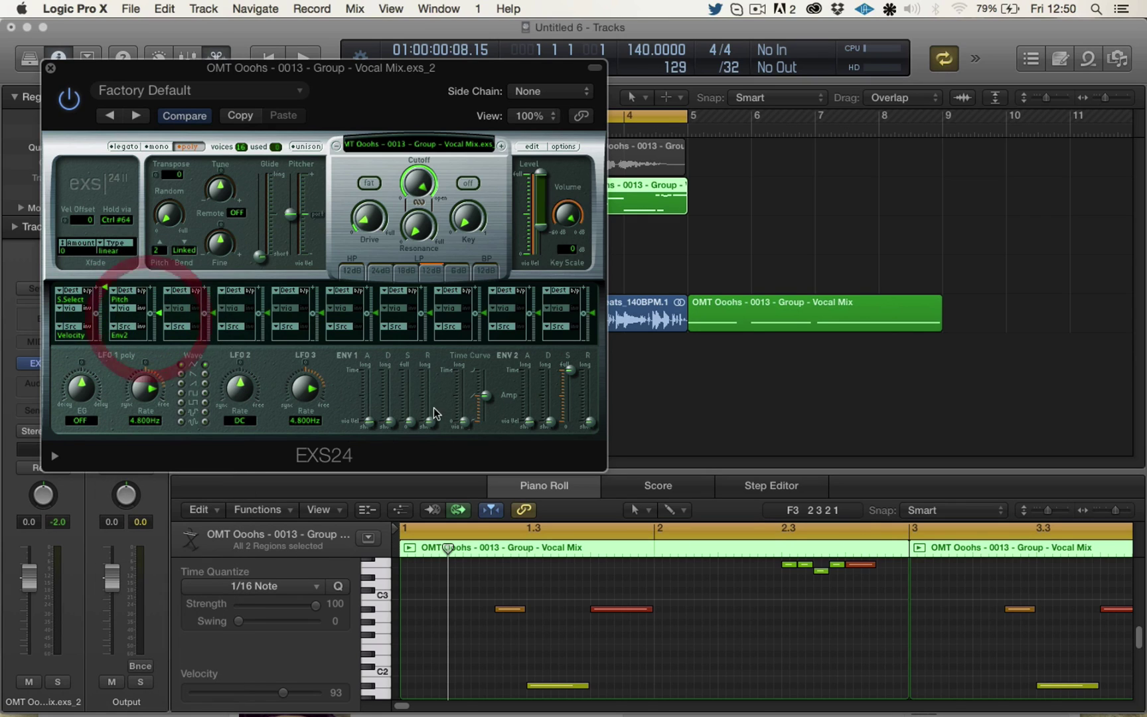
{"action": "left_click", "coordinate": [111, 309]}
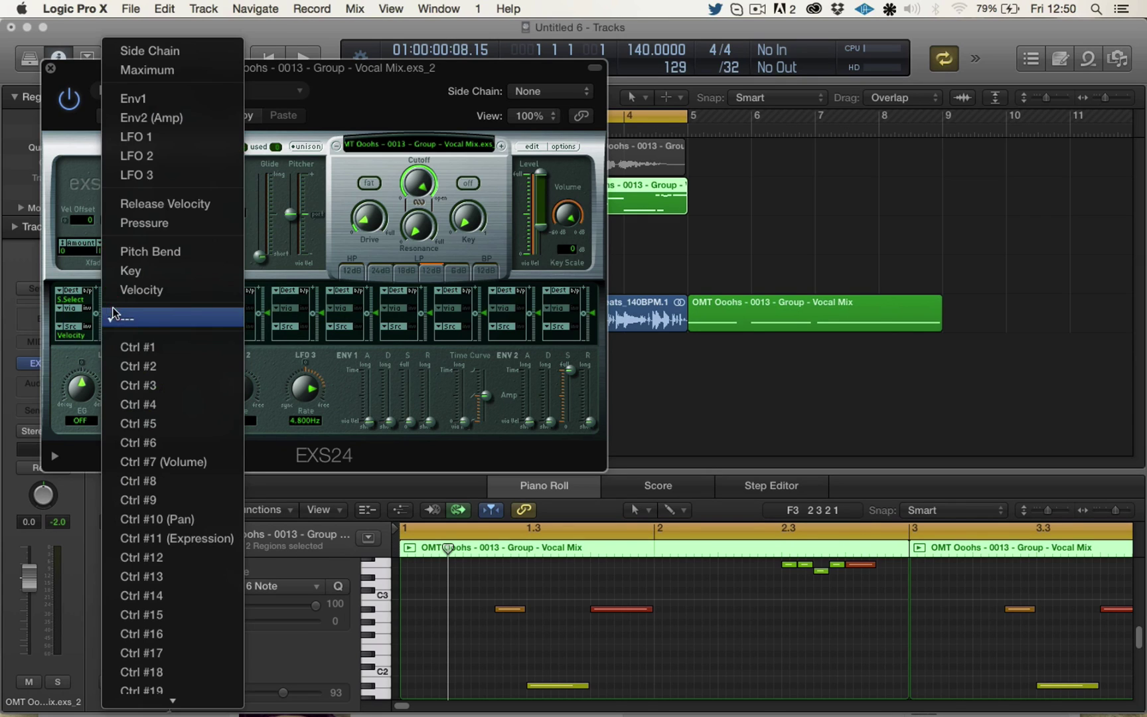
{"action": "left_click", "coordinate": [97, 372]}
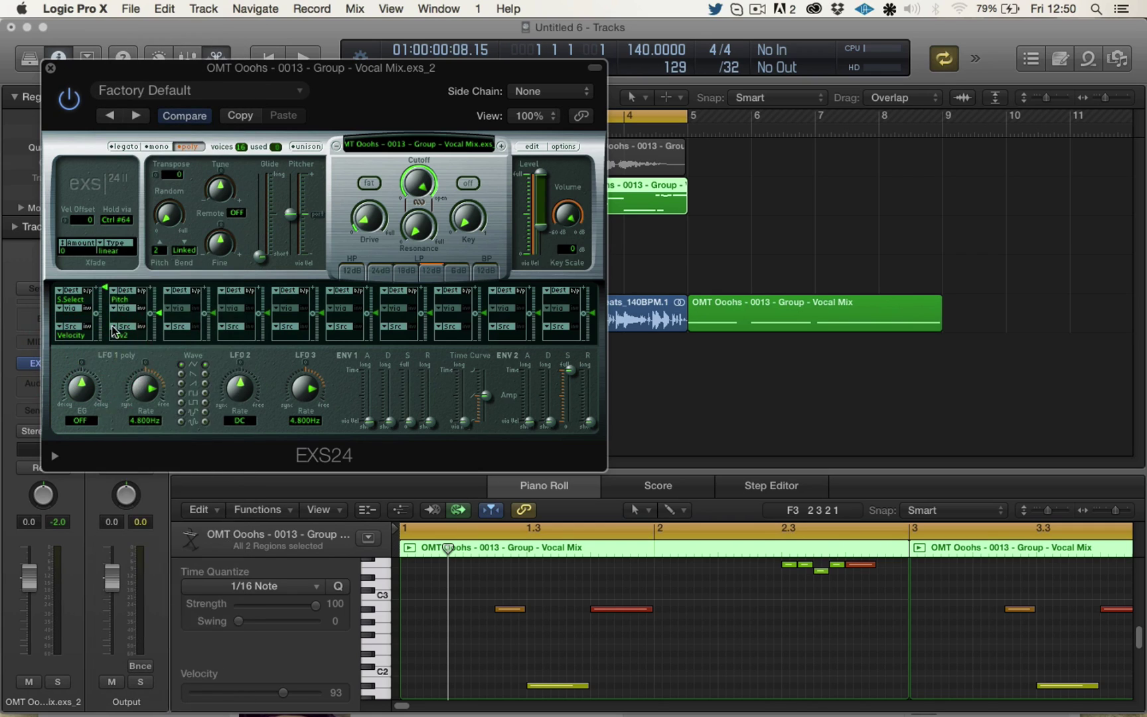
{"action": "left_click", "coordinate": [118, 328]}
{"action": "left_click", "coordinate": [150, 323]}
Step: Try a positive Env1-to-Pitch modulation amount with a short Env 1 decay, checking it against the loop
{"action": "key", "text": "space"}
{"action": "left_click_drag", "start_coordinate": [160, 306], "coordinate": [156, 294]}
{"action": "key", "text": "space"}
{"action": "left_click_drag", "start_coordinate": [387, 423], "coordinate": [390, 390]}
{"action": "left_click_drag", "start_coordinate": [160, 300], "coordinate": [159, 288]}
{"action": "left_click_drag", "start_coordinate": [391, 391], "coordinate": [391, 408]}
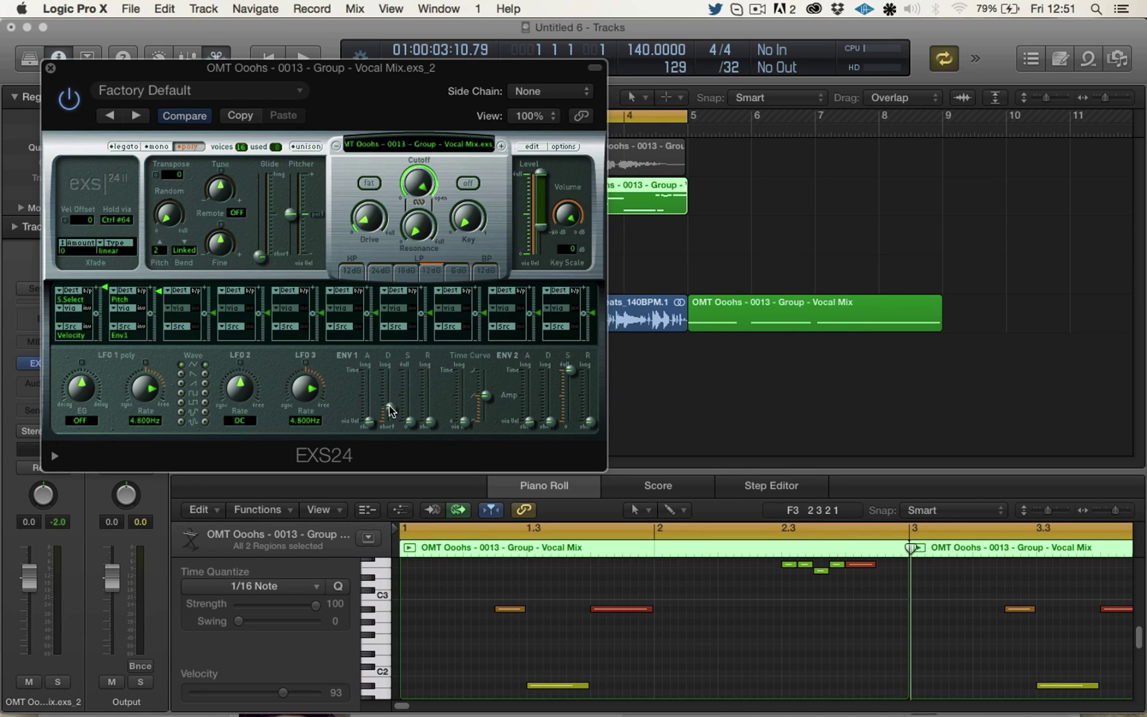
Step: Play the loop while raising the Env1-to-Pitch amount to about 489 cents and fine-tuning the short Env 1 decay
{"action": "key", "text": "space"}
{"action": "mouse_move", "coordinate": [390, 421]}
{"action": "left_mouse_down"}
{"action": "mouse_move", "coordinate": [389, 385]}
{"action": "mouse_move", "coordinate": [390, 413]}
{"action": "left_mouse_up"}
{"action": "left_click_drag", "start_coordinate": [159, 293], "coordinate": [159, 274]}
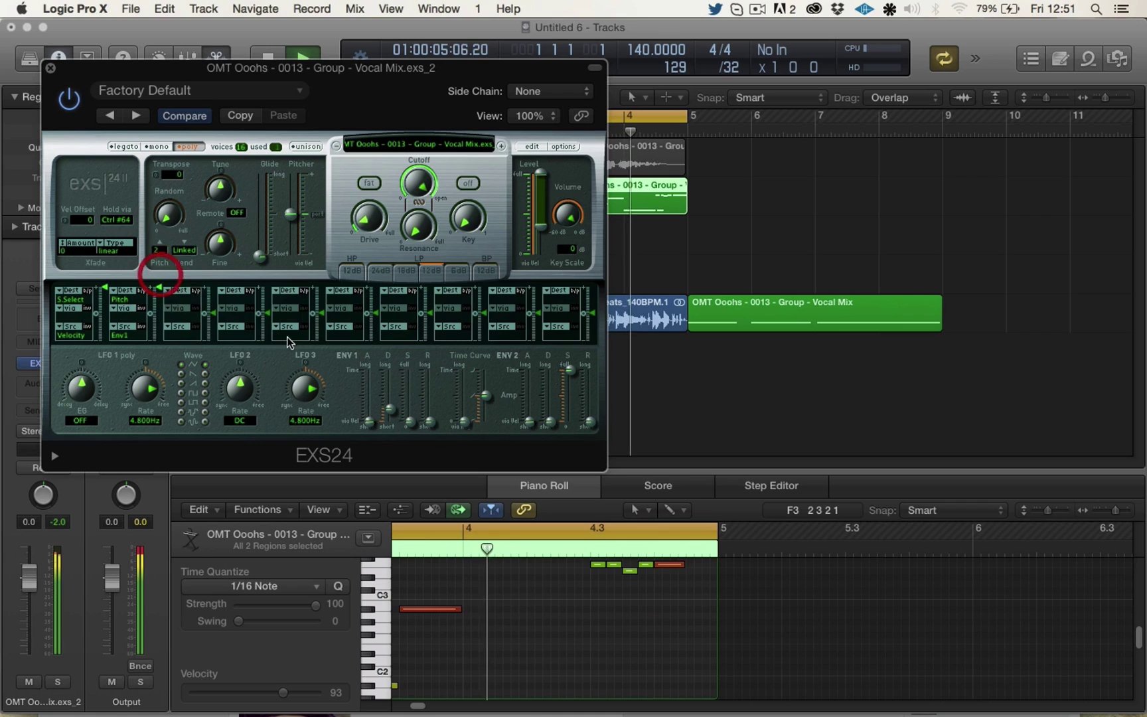
{"action": "left_click", "coordinate": [160, 297]}
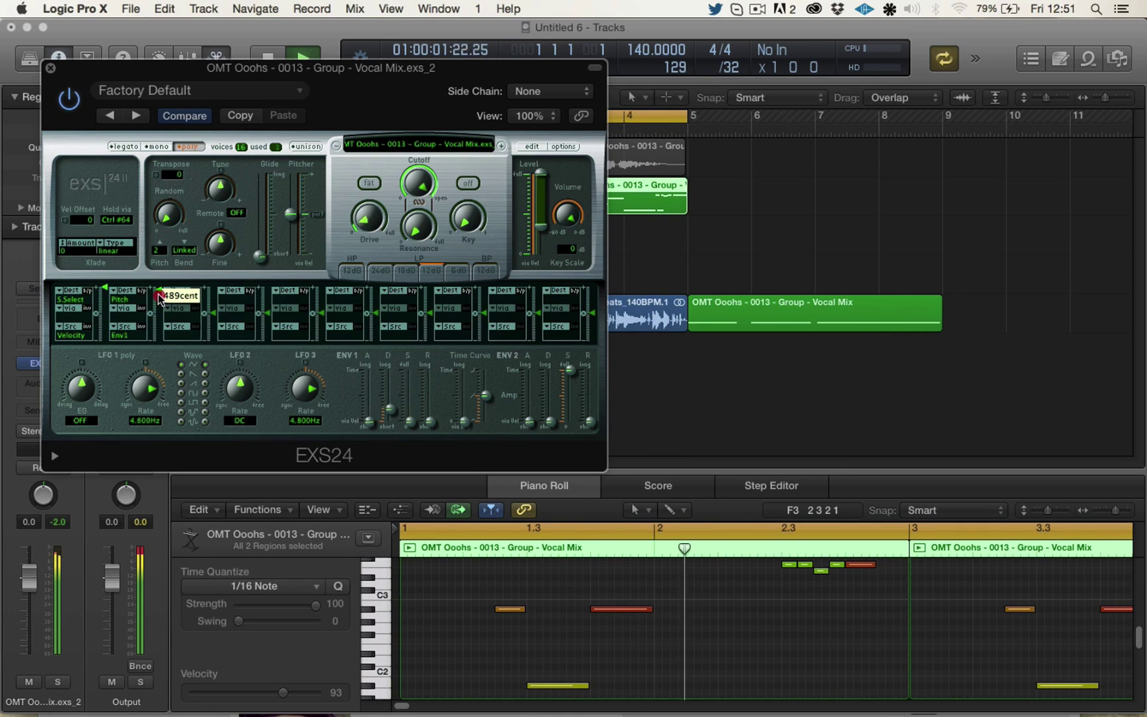
{"action": "left_click", "coordinate": [159, 297]}
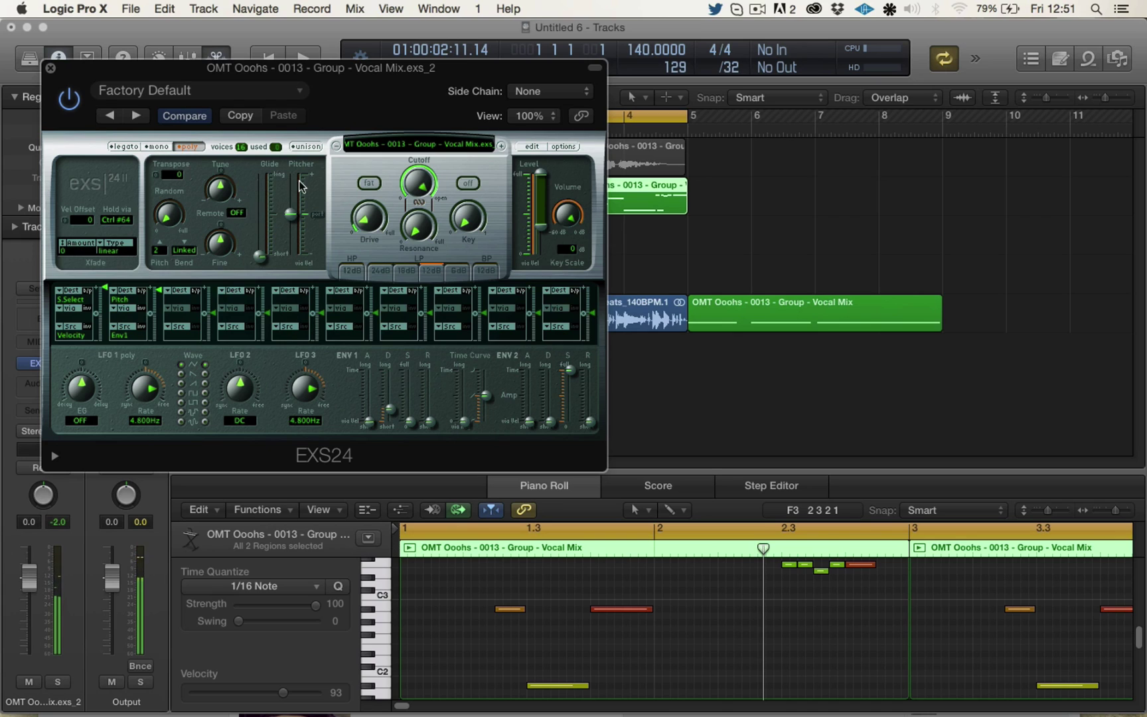
Step: Raise the Glide time slightly and the Pitcher amount above its centre, leaving the modulation destination on Pitch
{"action": "left_click_drag", "start_coordinate": [263, 259], "coordinate": [293, 194]}
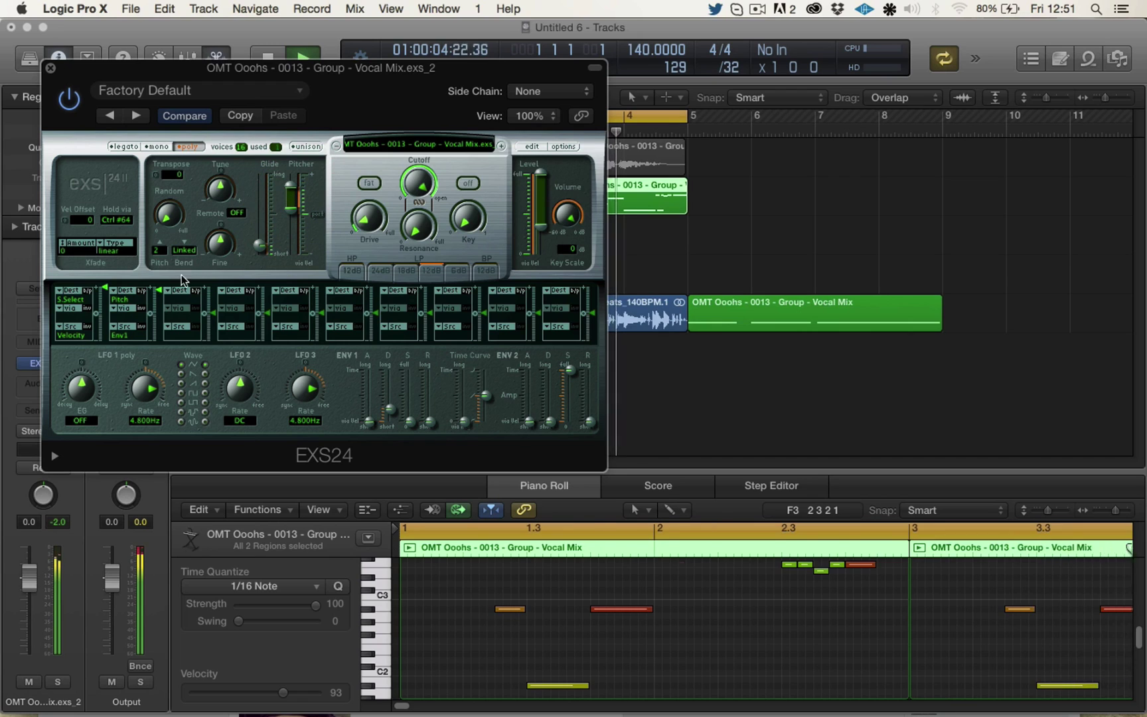
{"action": "left_click", "coordinate": [125, 300]}
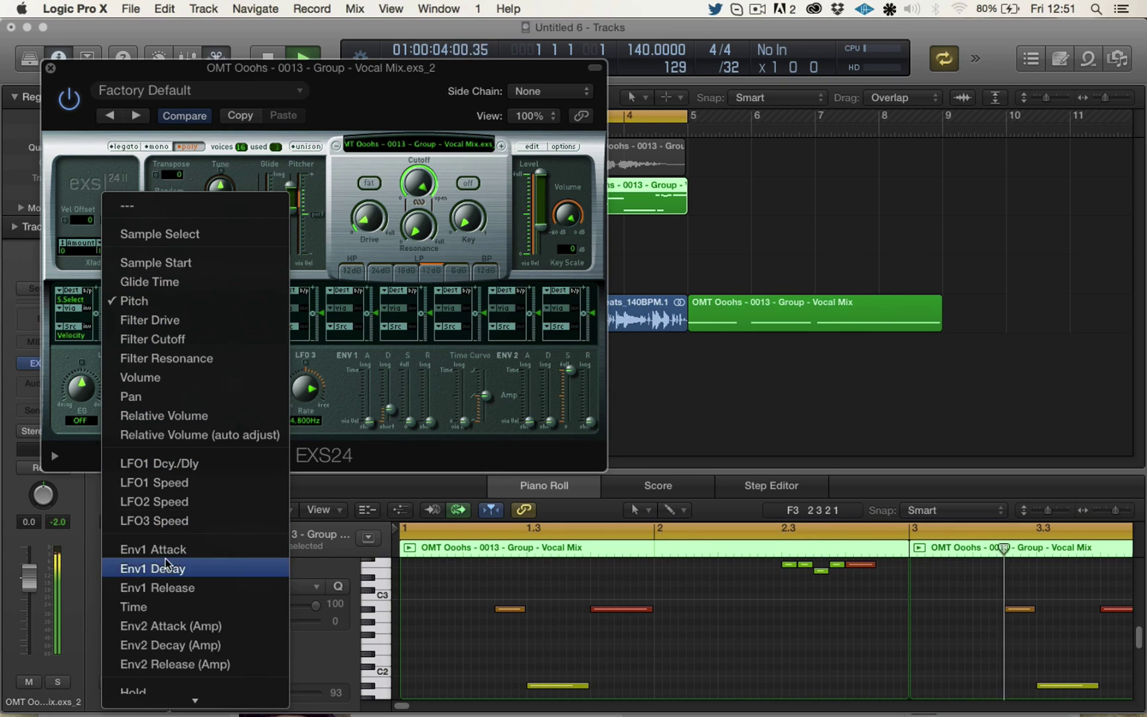
{"action": "mouse_move", "coordinate": [197, 702]}
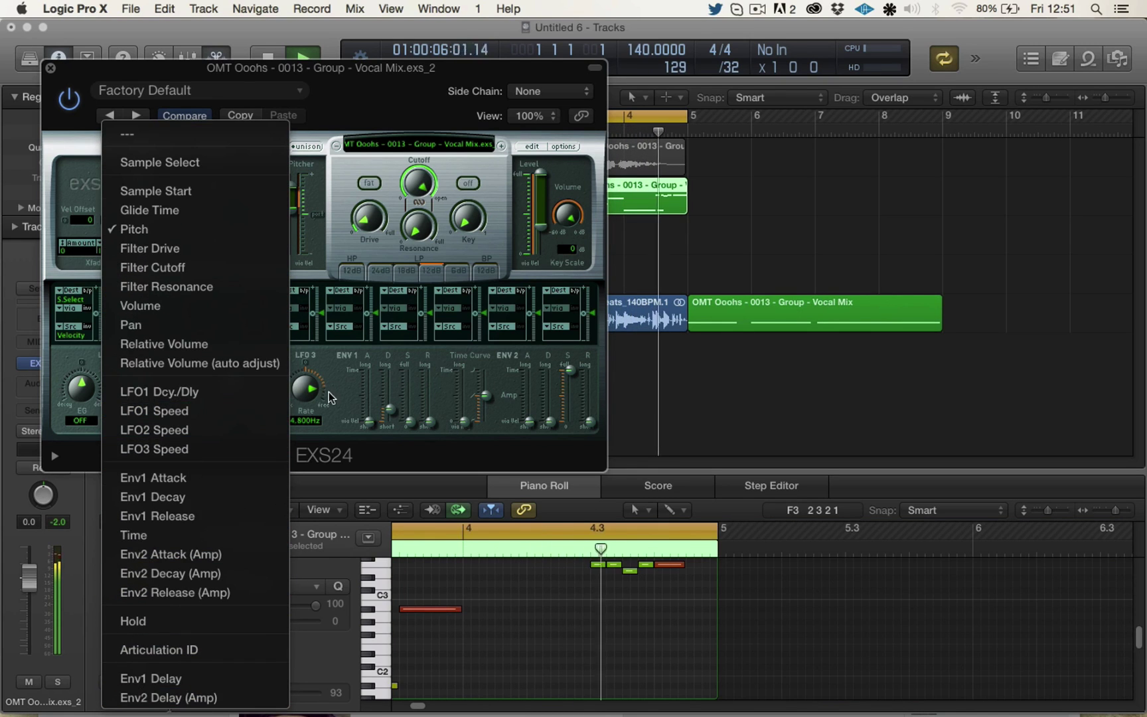
{"action": "left_click", "coordinate": [335, 381]}
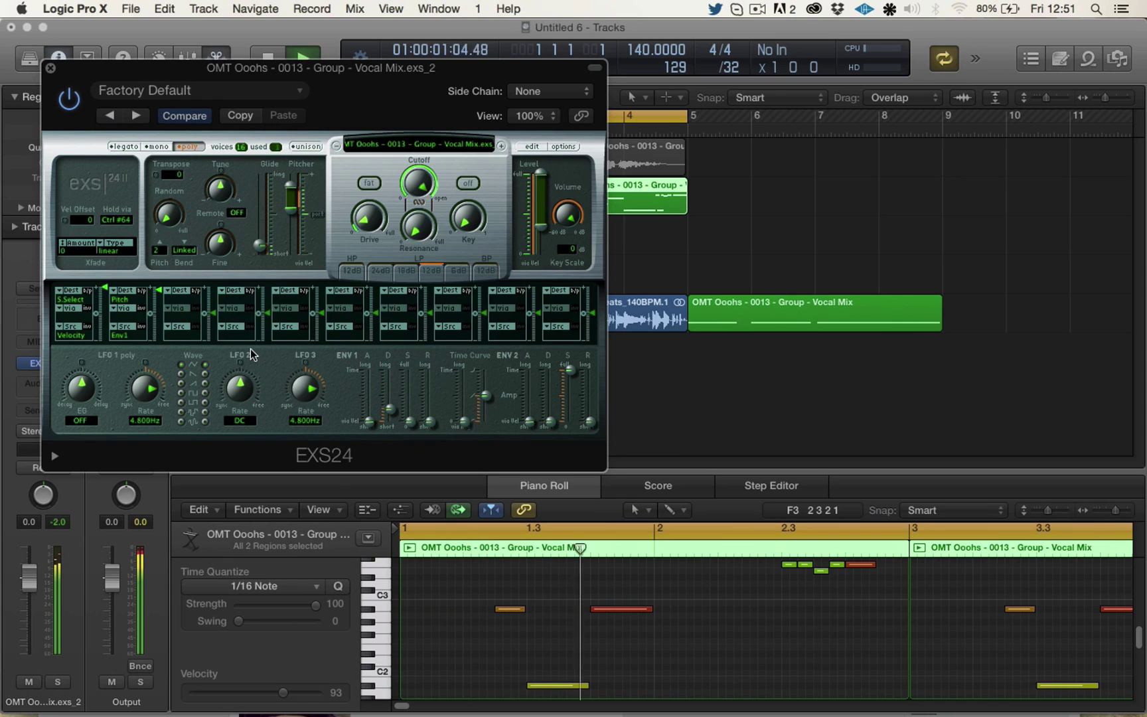
Step: Try small adjustments to the Env 1 decay, Glide time and Tune while the loop plays
{"action": "left_click", "coordinate": [391, 409]}
{"action": "left_click_drag", "start_coordinate": [391, 409], "coordinate": [391, 415]}
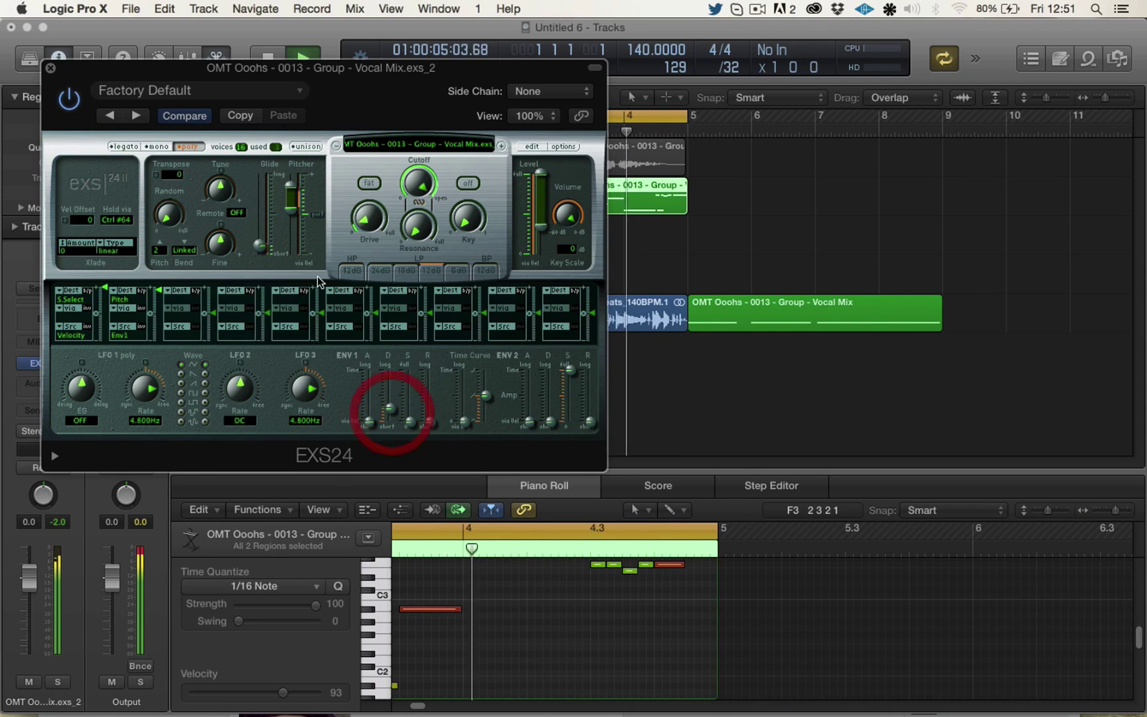
{"action": "left_click", "coordinate": [261, 246]}
{"action": "left_click_drag", "start_coordinate": [262, 249], "coordinate": [263, 251]}
{"action": "left_click", "coordinate": [220, 191]}
{"action": "mouse_move", "coordinate": [219, 191]}
{"action": "left_mouse_down"}
{"action": "mouse_move", "coordinate": [214, 203]}
{"action": "mouse_move", "coordinate": [215, 189]}
{"action": "left_mouse_up"}
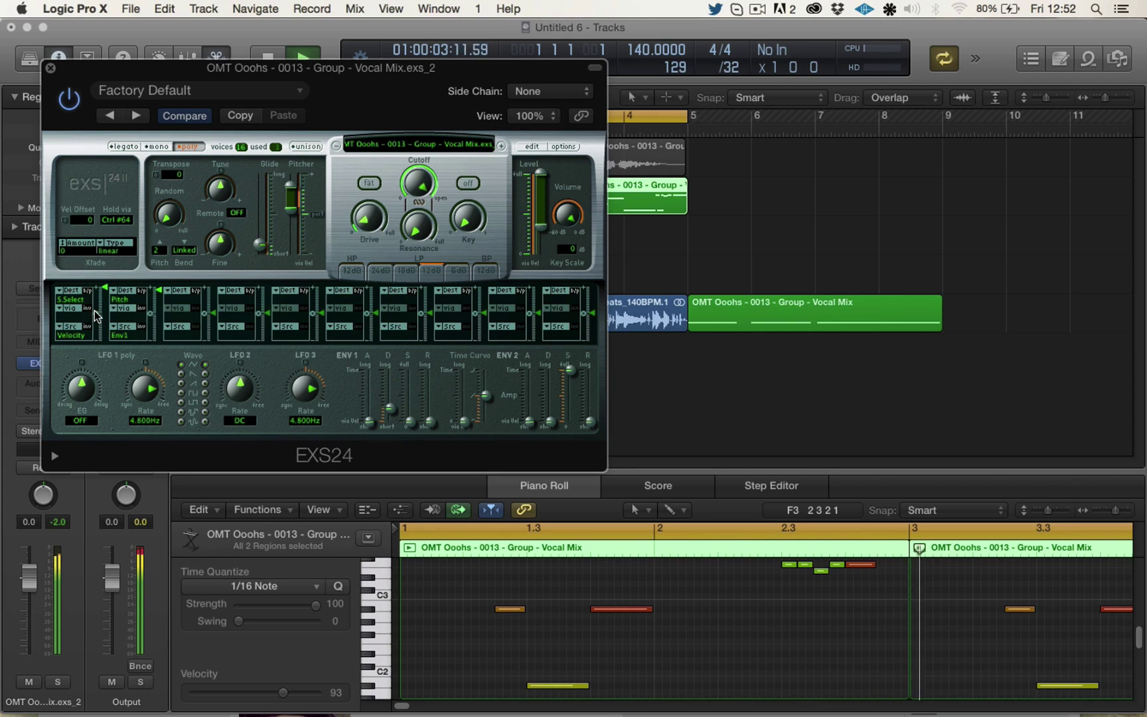
Step: Try a longer Env 1 decay and higher tuning, and return to a short decay with a lower positive Env1-to-Pitch amount
{"action": "left_click_drag", "start_coordinate": [391, 409], "coordinate": [390, 392]}
{"action": "left_click_drag", "start_coordinate": [220, 194], "coordinate": [218, 165]}
{"action": "left_click_drag", "start_coordinate": [391, 386], "coordinate": [388, 407]}
{"action": "left_click_drag", "start_coordinate": [159, 295], "coordinate": [163, 318]}
{"action": "key", "text": "space"}
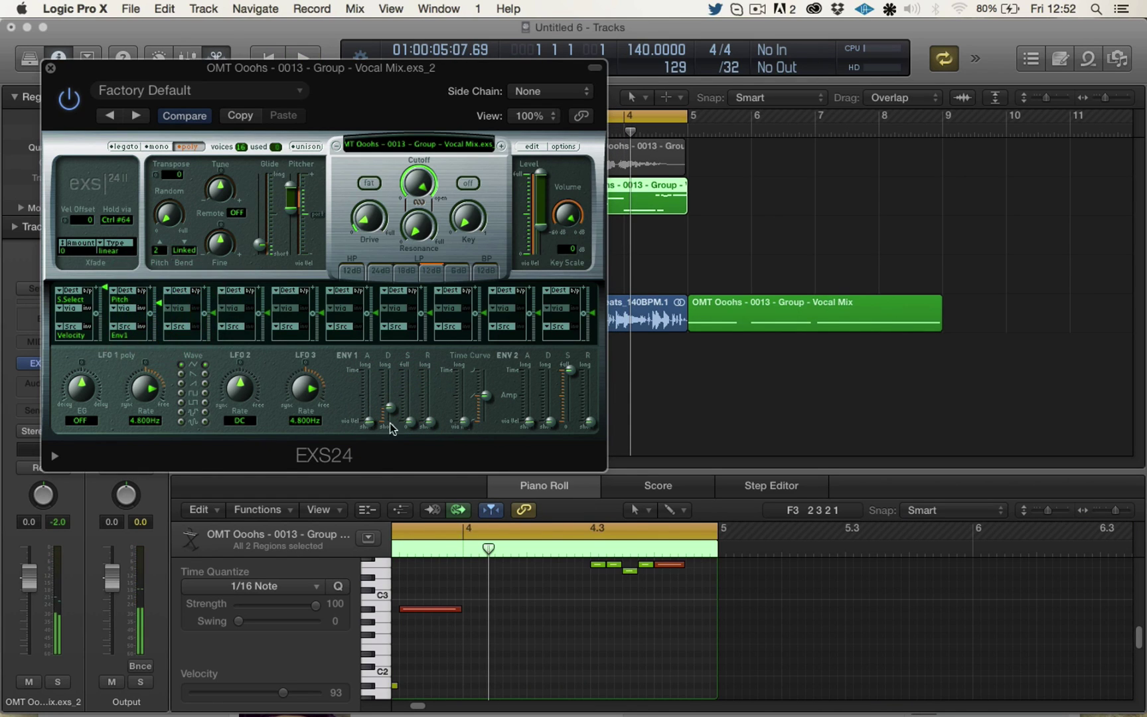
Step: Try lengthening the Env 1 decay to near its maximum with a slightly higher positive Env1-to-Pitch amount during playback
{"action": "left_click_drag", "start_coordinate": [393, 412], "coordinate": [391, 389]}
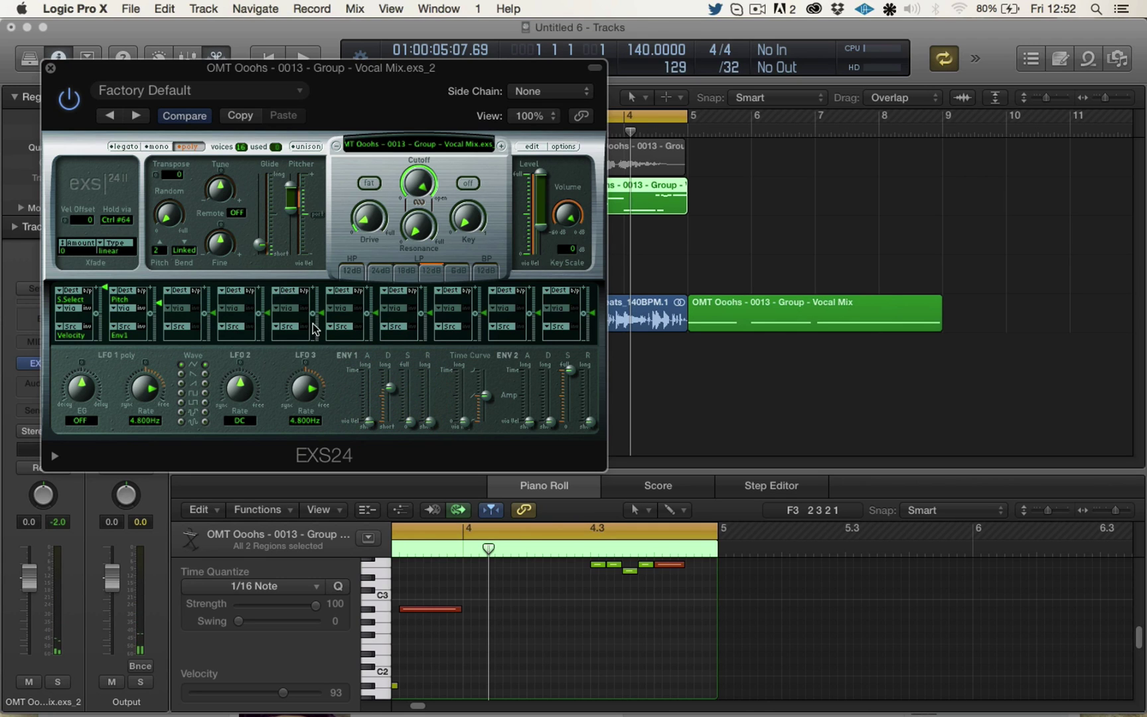
{"action": "key", "text": "space"}
{"action": "left_click_drag", "start_coordinate": [161, 307], "coordinate": [159, 304]}
{"action": "left_click_drag", "start_coordinate": [390, 388], "coordinate": [391, 370]}
{"action": "mouse_move", "coordinate": [160, 304]}
{"action": "left_mouse_down"}
{"action": "mouse_move", "coordinate": [160, 316]}
{"action": "mouse_move", "coordinate": [158, 304]}
{"action": "left_mouse_up"}
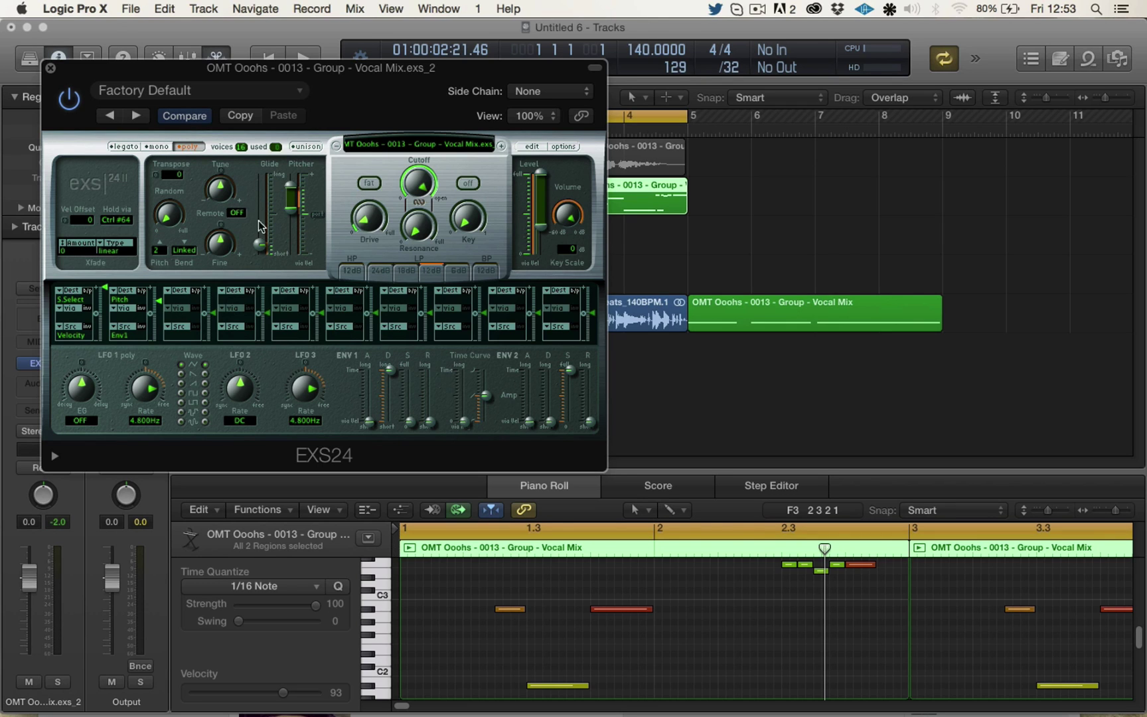
Step: Shorten the Env 1 decay to a medium time and raise its sustain slightly above minimum
{"action": "left_click", "coordinate": [125, 294]}
{"action": "left_click", "coordinate": [123, 297]}
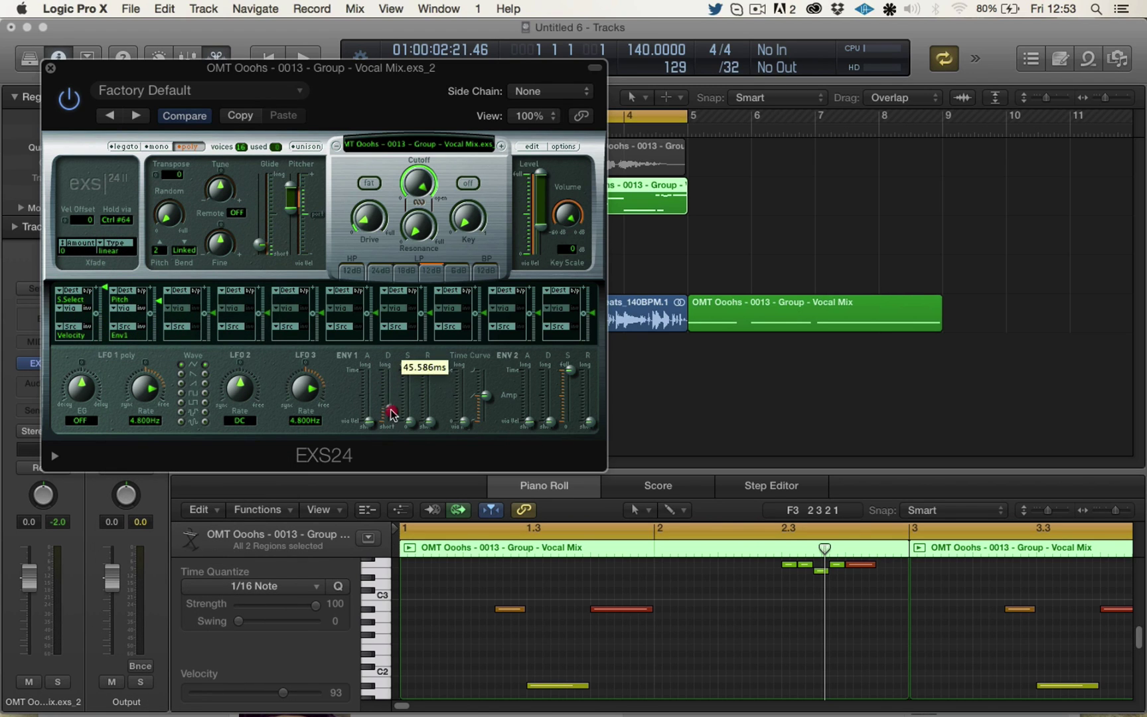
{"action": "left_click_drag", "start_coordinate": [410, 423], "coordinate": [391, 394]}
Step: During playback, pull the Env1-to-Pitch amount to its negative extreme, ease it back to a moderate negative value, and stop
{"action": "key", "text": "space"}
{"action": "left_click_drag", "start_coordinate": [159, 302], "coordinate": [162, 410]}
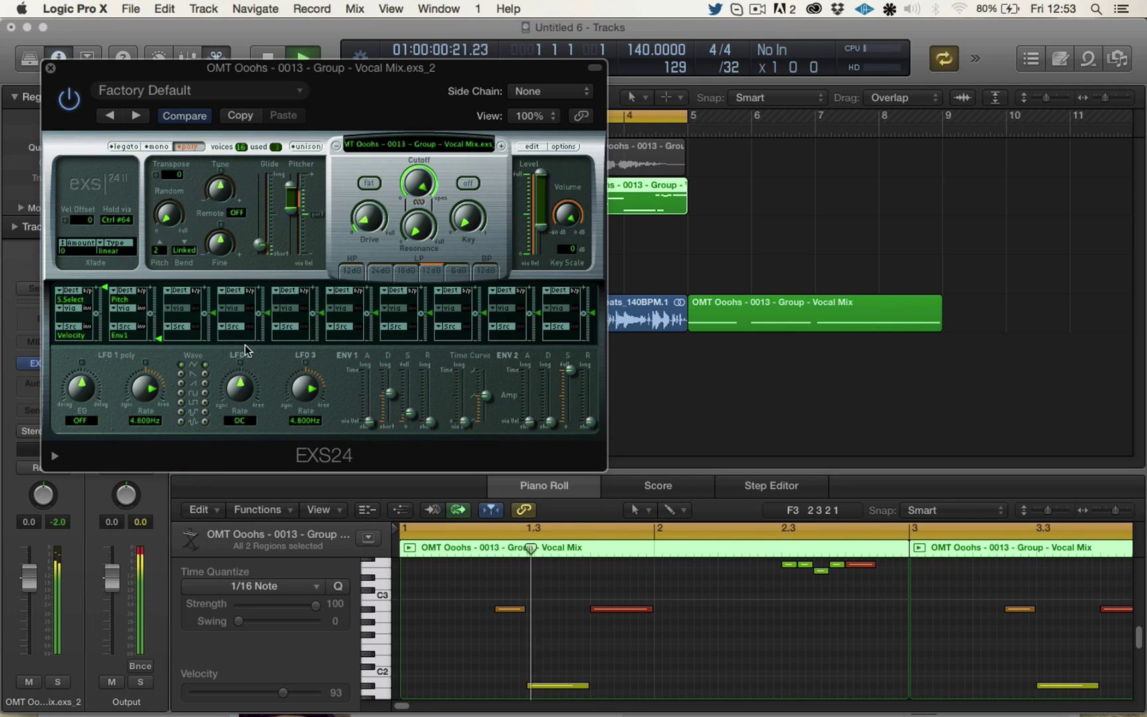
{"action": "mouse_move", "coordinate": [158, 339]}
{"action": "left_mouse_down"}
{"action": "mouse_move", "coordinate": [157, 320]}
{"action": "mouse_move", "coordinate": [158, 389]}
{"action": "mouse_move", "coordinate": [159, 326]}
{"action": "left_mouse_up"}
{"action": "key", "text": "space"}
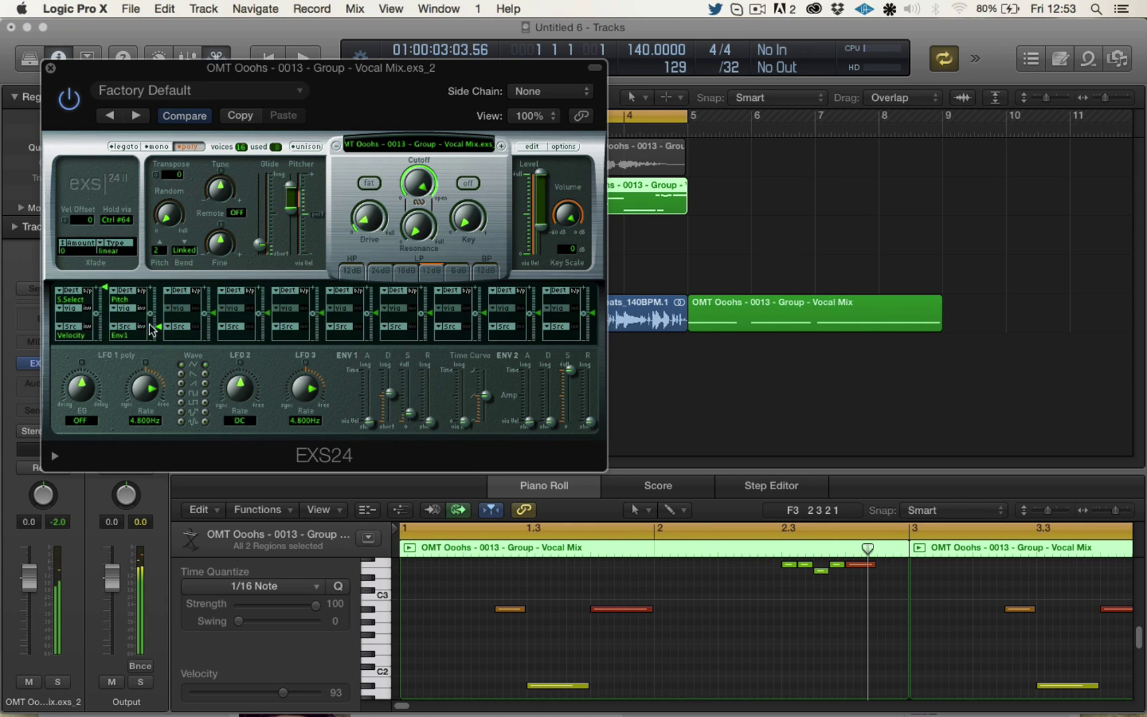